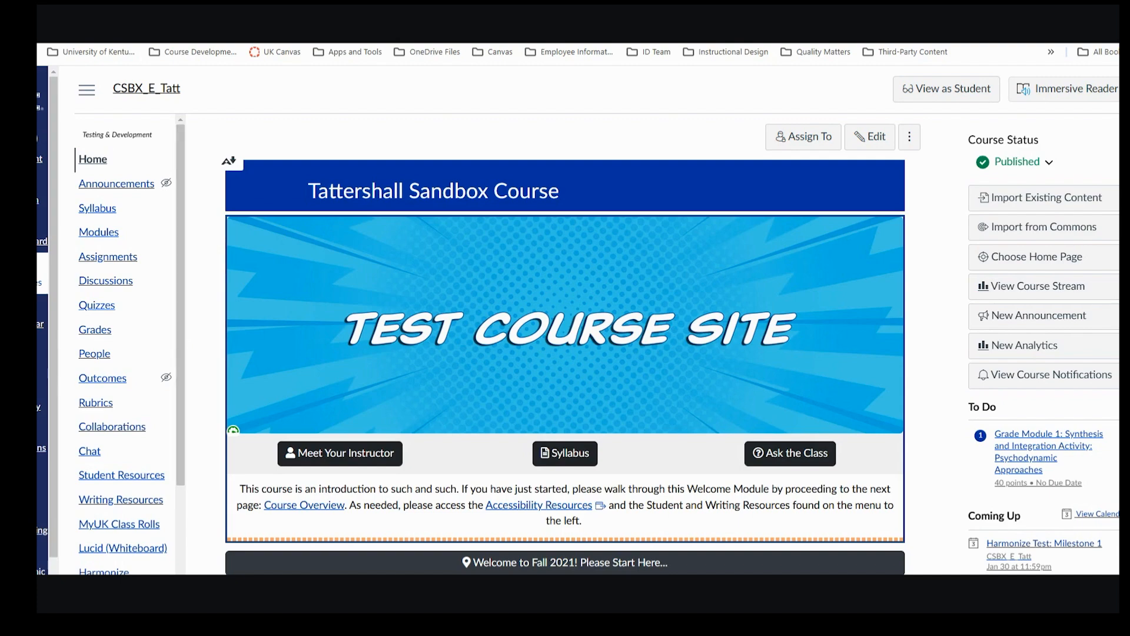
# Create a new assignment in the course's assignments list and name it Harmonize Test.
pyautogui.click(88, 263)
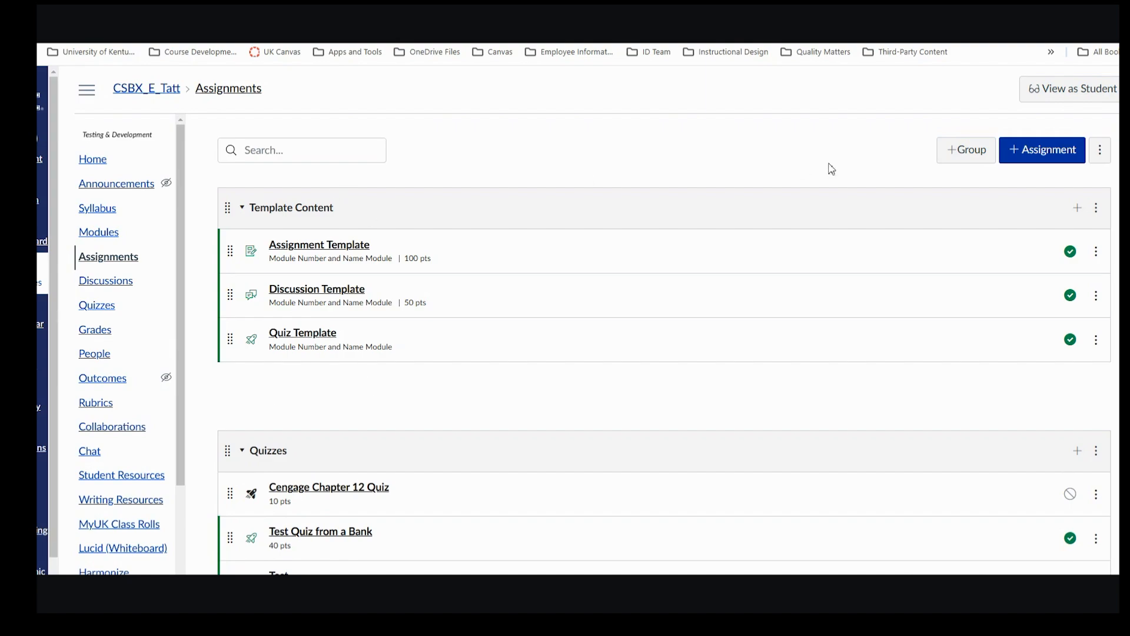
pyautogui.click(1077, 152)
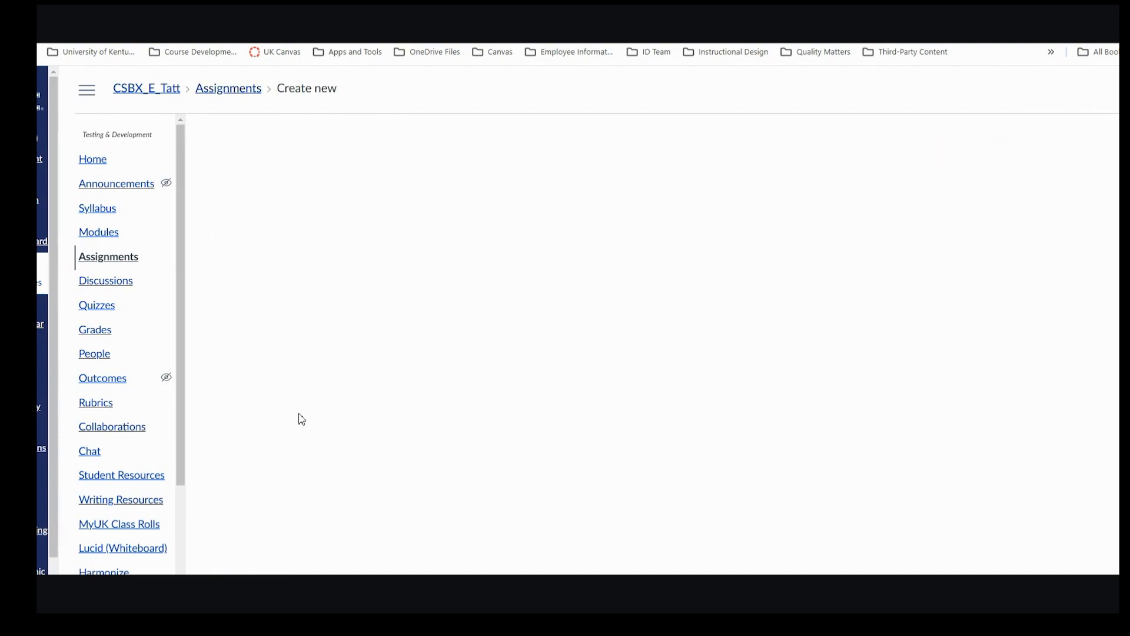
pyautogui.click(328, 217)
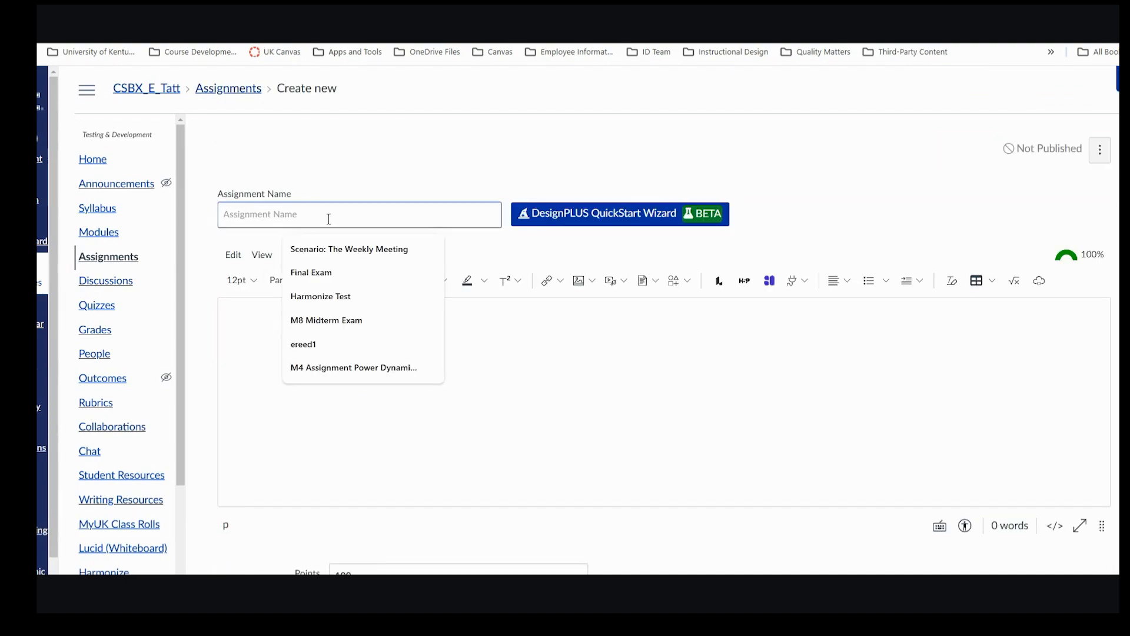
pyautogui.click(336, 297)
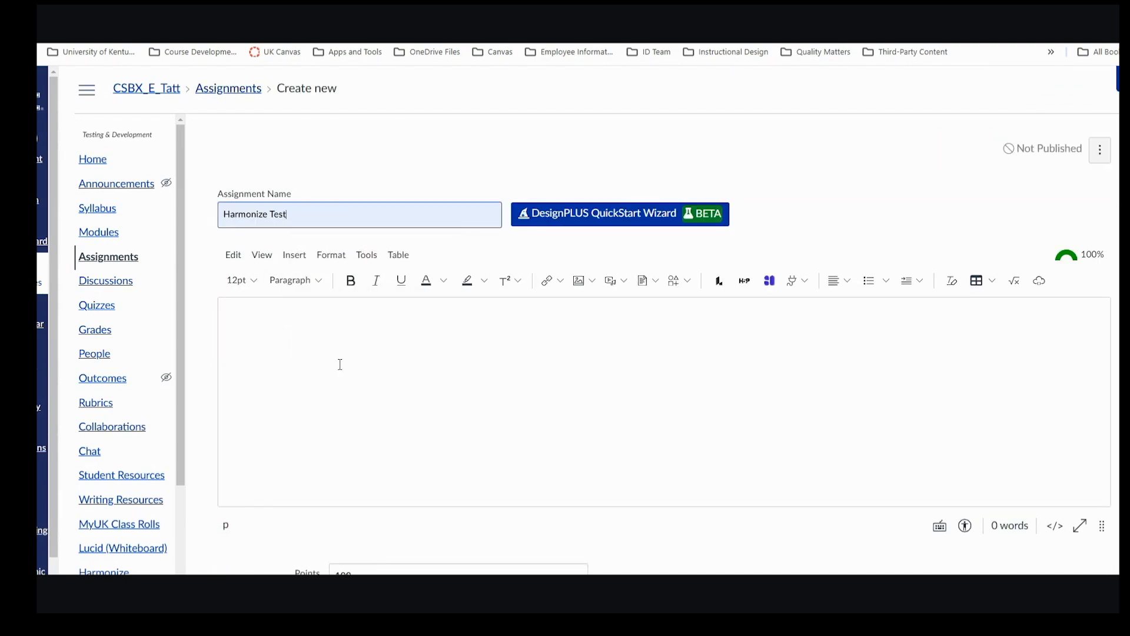
pyautogui.click(323, 356)
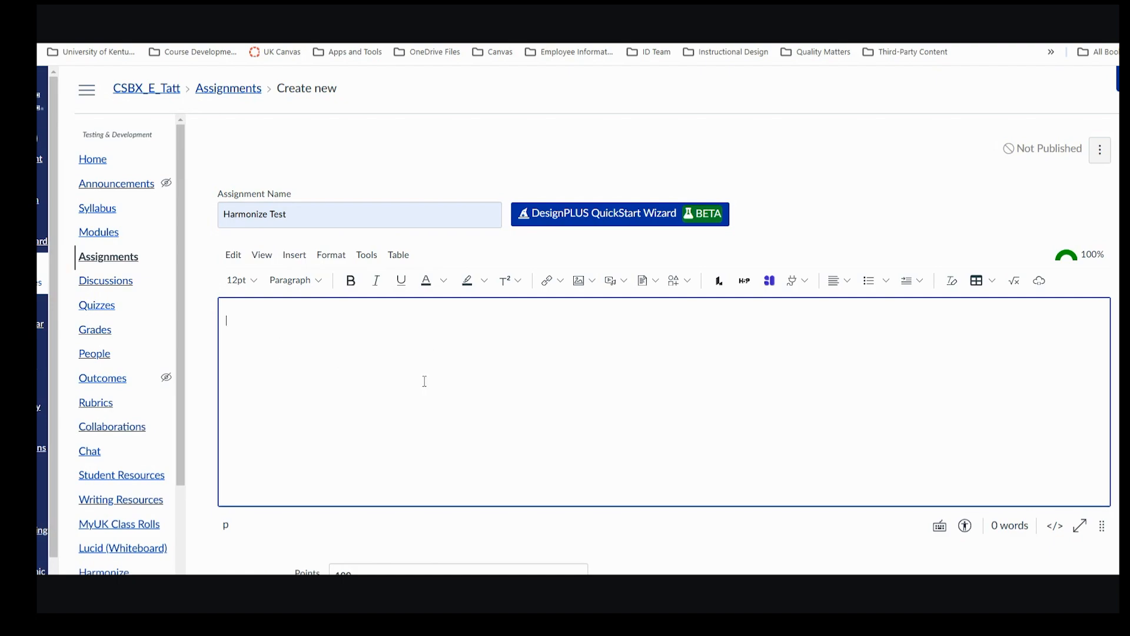
# Choose External Tool as the submission type of the new assignment.
pyautogui.scroll(-6, 429, 379)
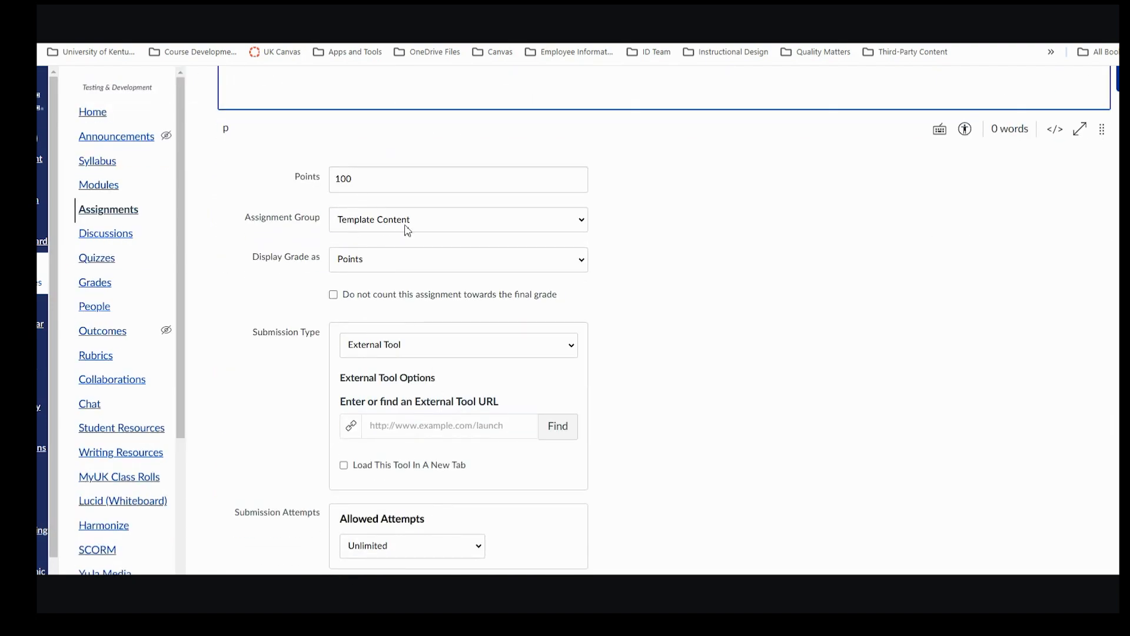
pyautogui.scroll(-2, 412, 241)
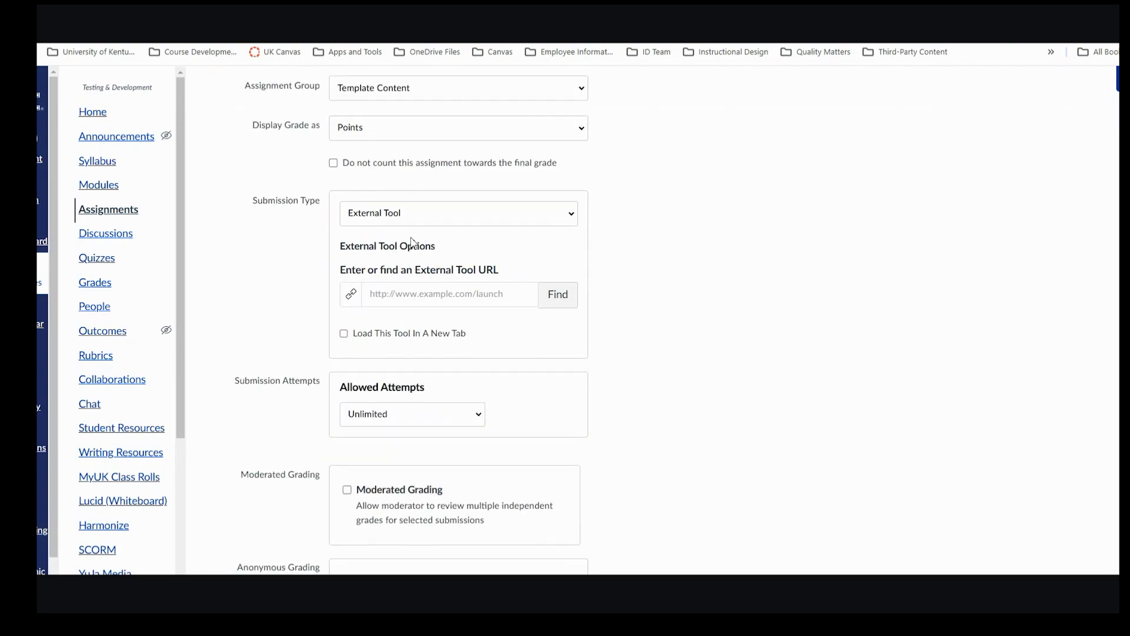
pyautogui.click(375, 218)
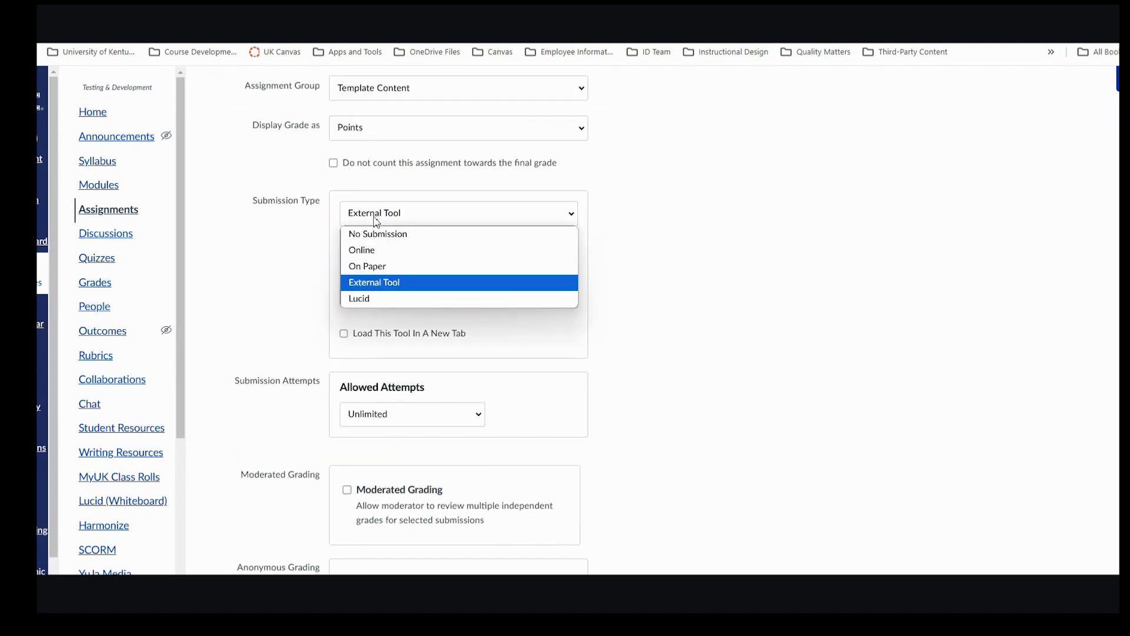
pyautogui.click(377, 283)
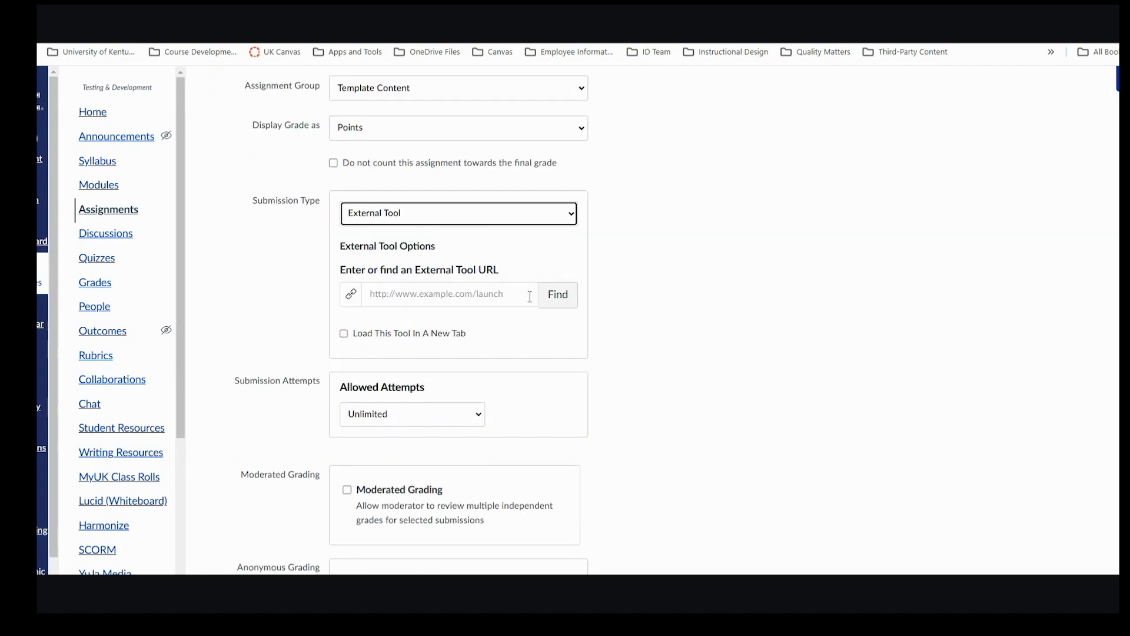
# Find the Harmonize Assignment external tool, choose its Discussion component and link it to the assignment.
pyautogui.click(556, 301)
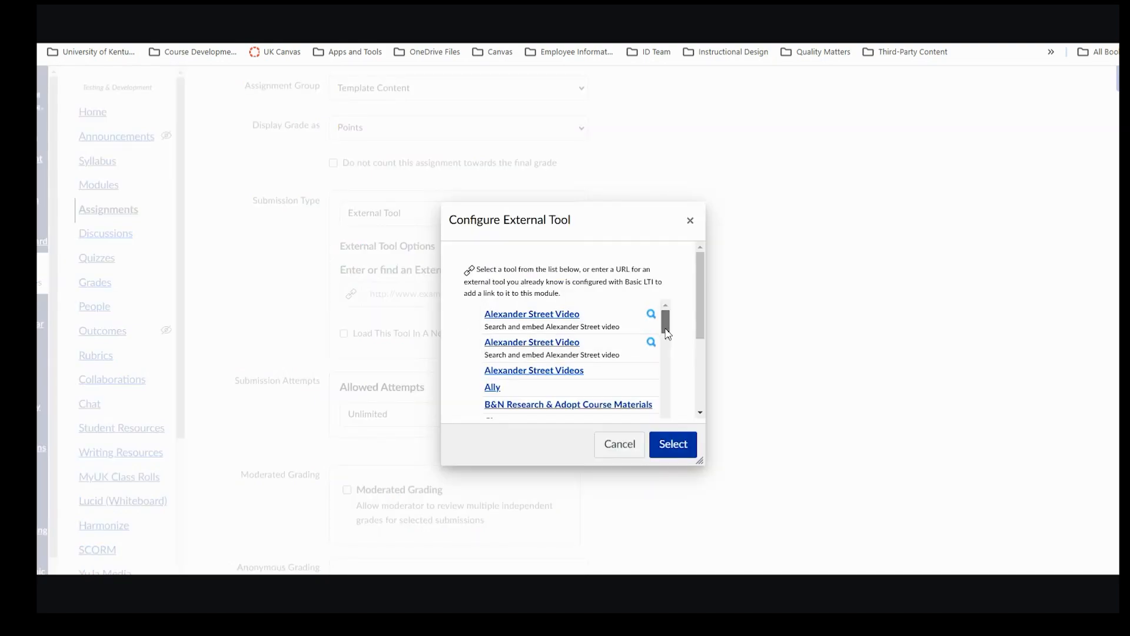
pyautogui.moveTo(667, 333); pyautogui.dragTo(669, 371)
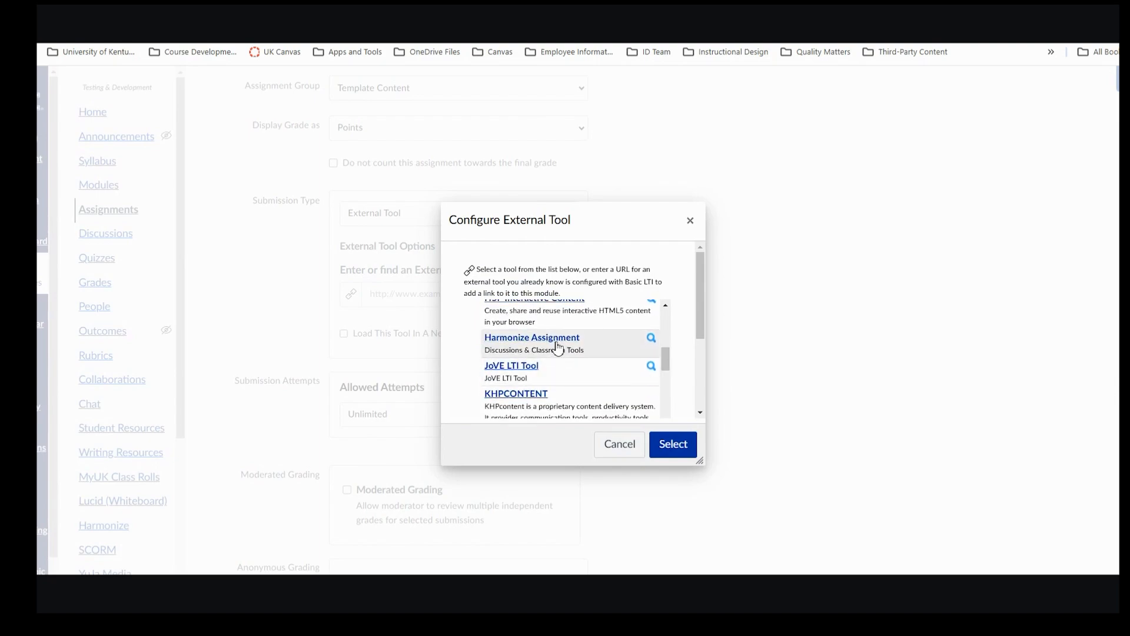
pyautogui.click(557, 344)
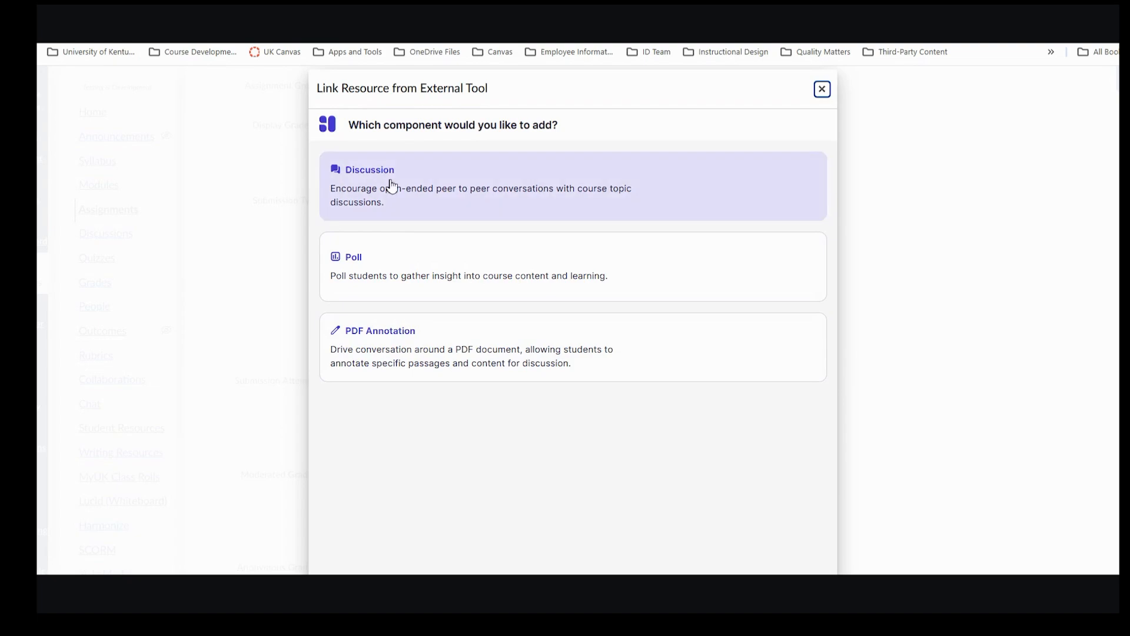
pyautogui.click(396, 210)
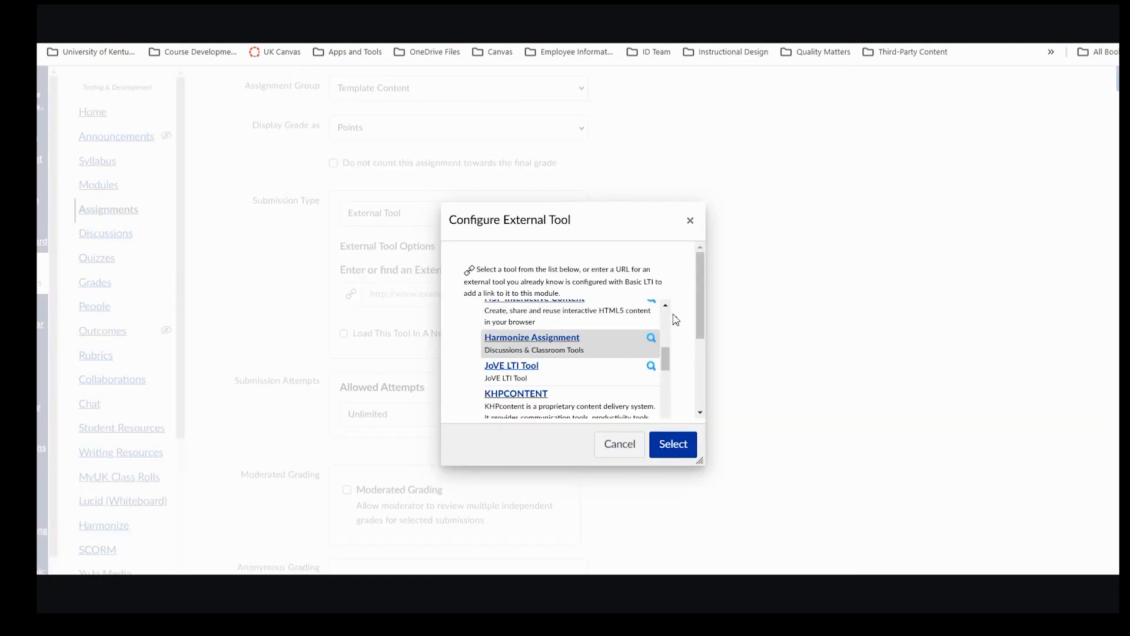
pyautogui.moveTo(702, 321); pyautogui.dragTo(703, 412)
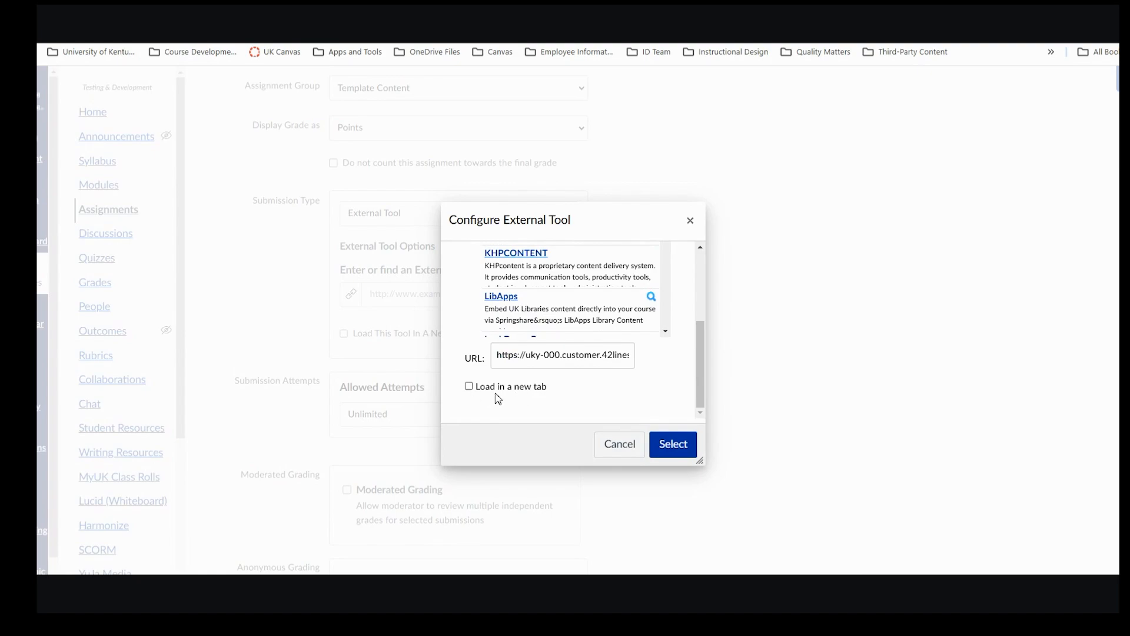
pyautogui.click(680, 450)
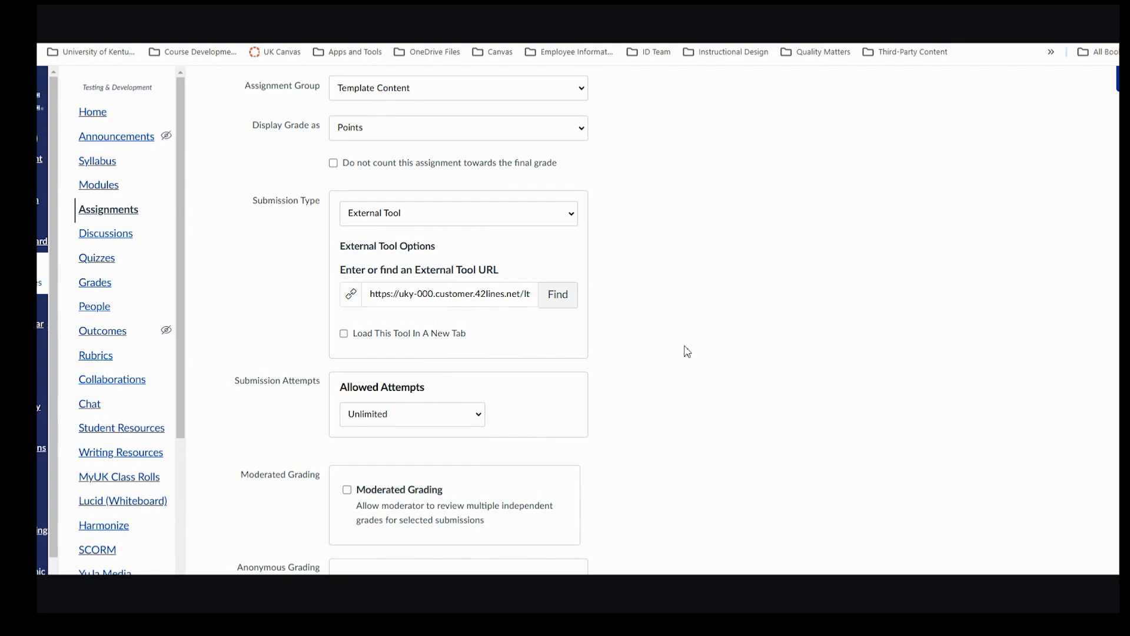
# Save and publish the Harmonize Test assignment, leaving it assigned to Everyone.
pyautogui.scroll(-5, 671, 342)
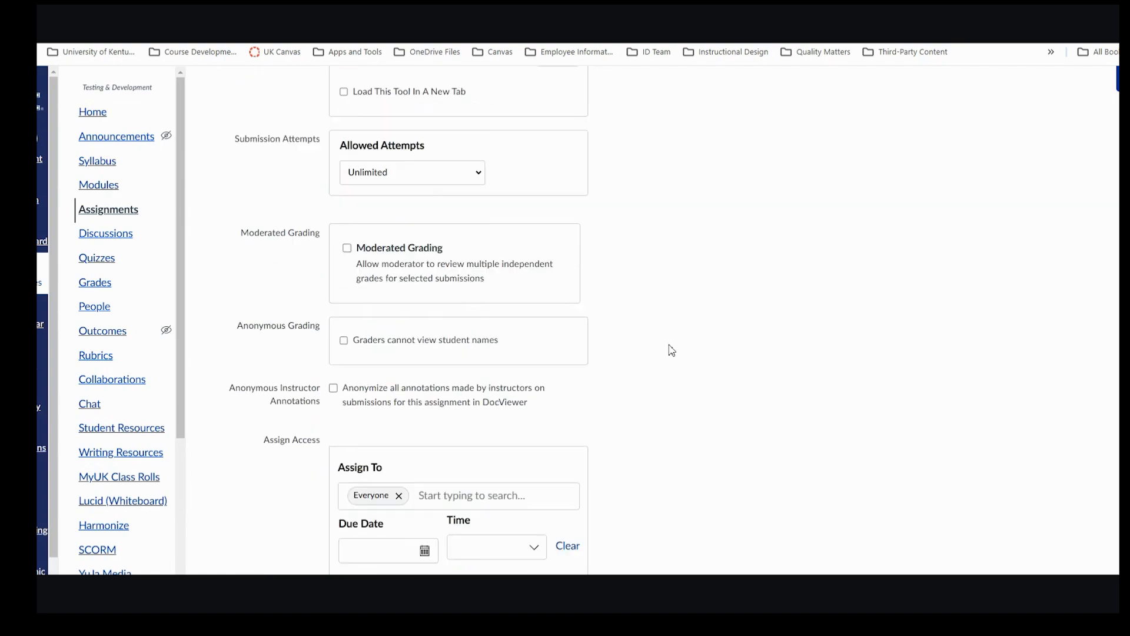
pyautogui.scroll(-4, 654, 324)
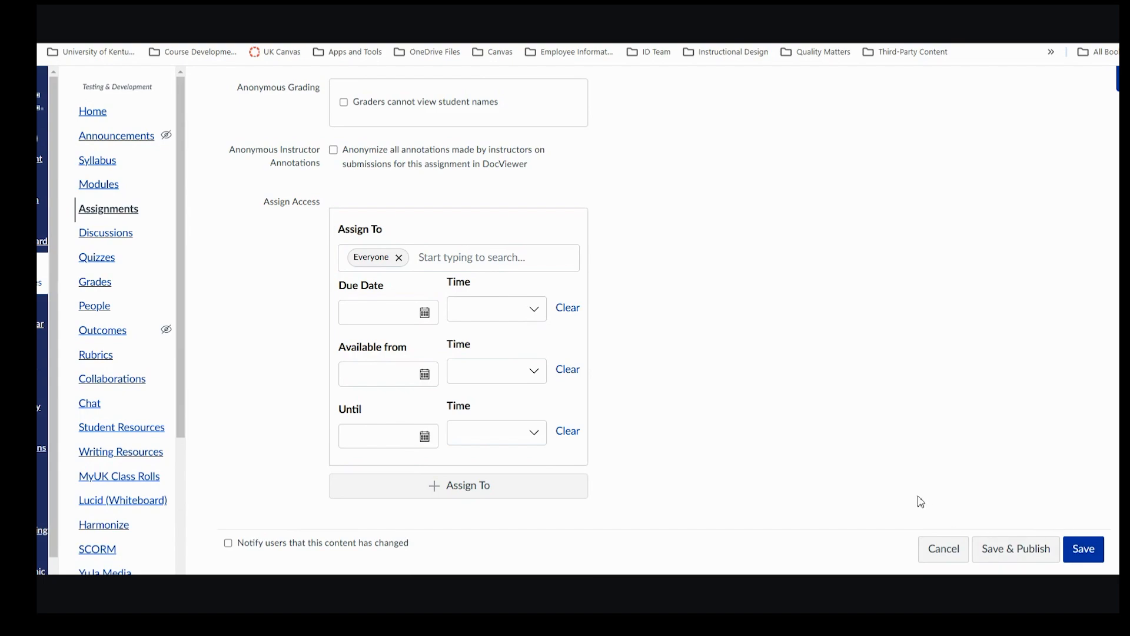
pyautogui.click(1022, 547)
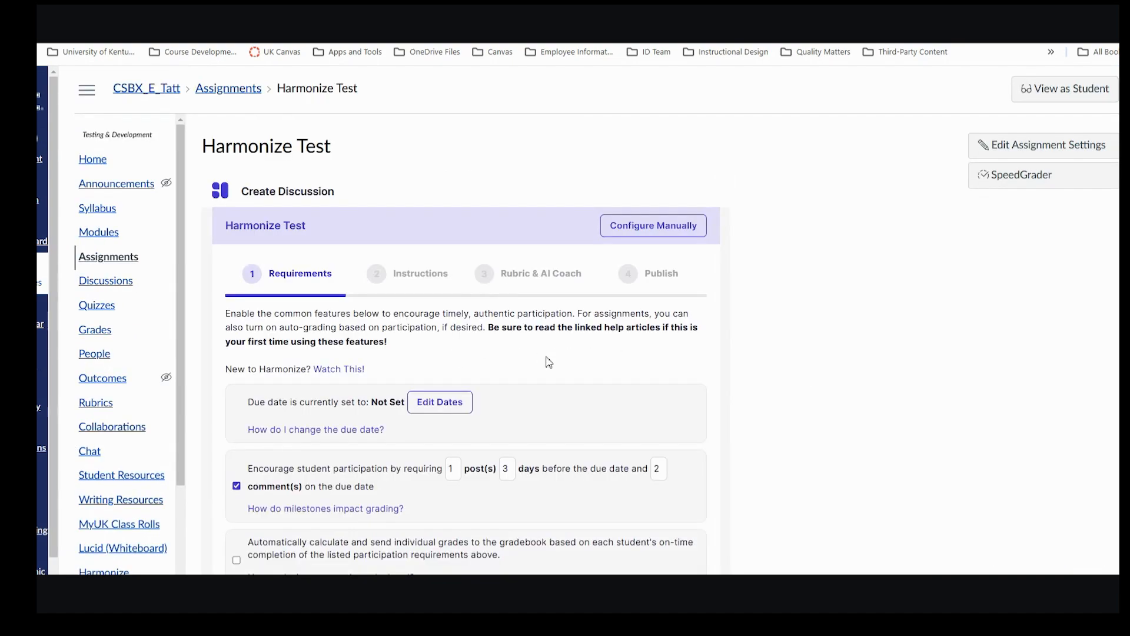
# Set the discussion's due date to 02/02/2025 at 11:59 PM and update the assignment dates.
pyautogui.scroll(-1, 783, 400)
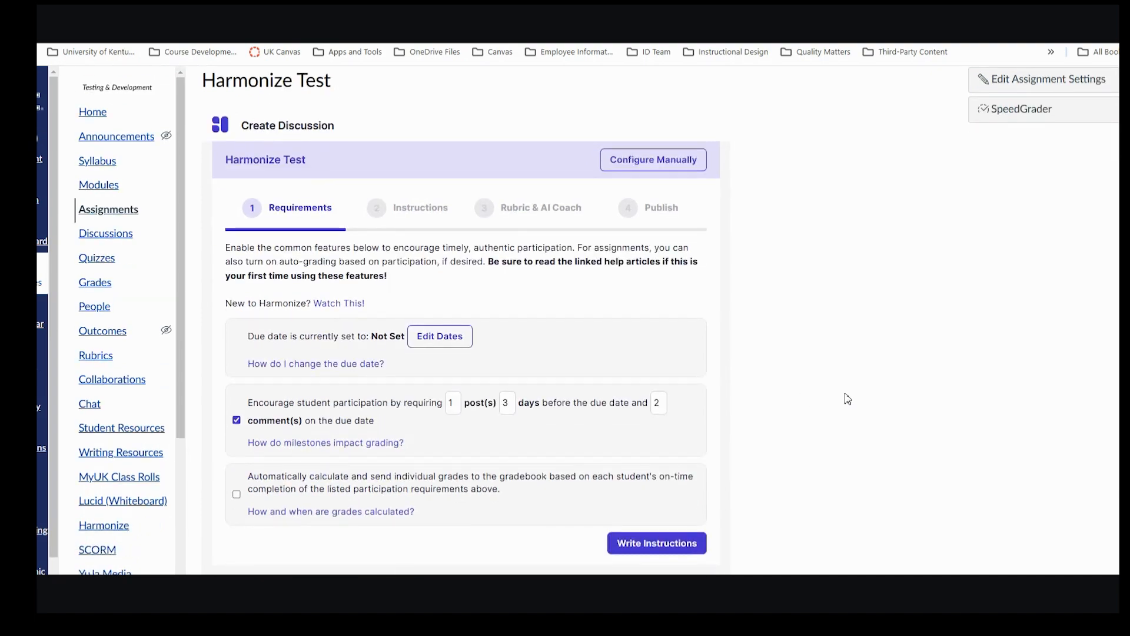
pyautogui.click(440, 339)
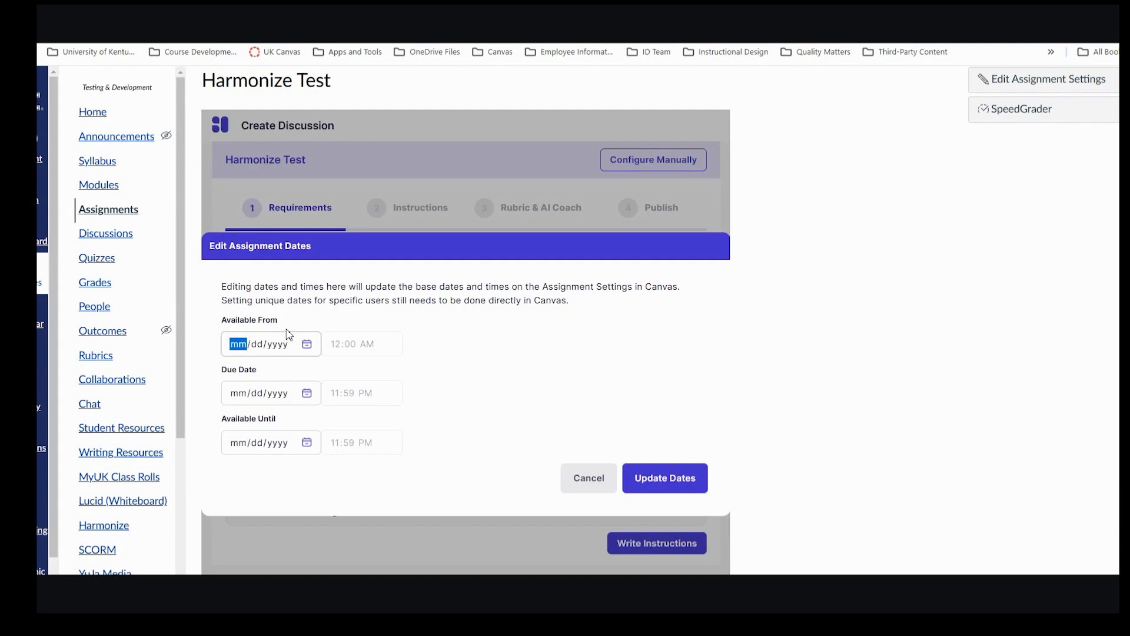
pyautogui.click(313, 396)
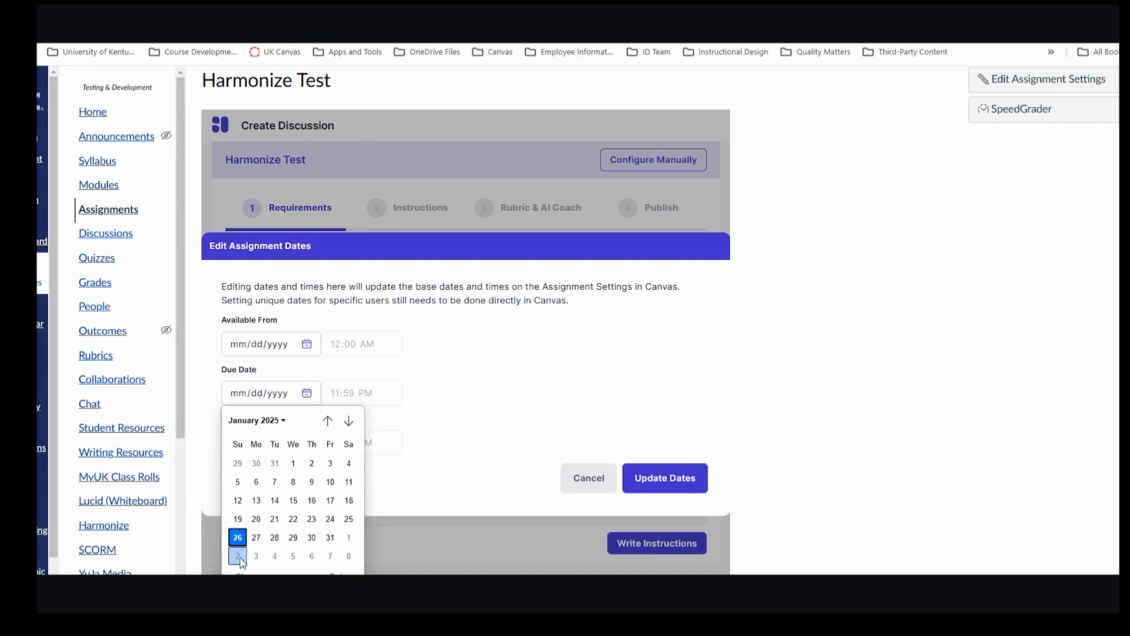
pyautogui.click(239, 560)
pyautogui.click(338, 397)
pyautogui.click(438, 436)
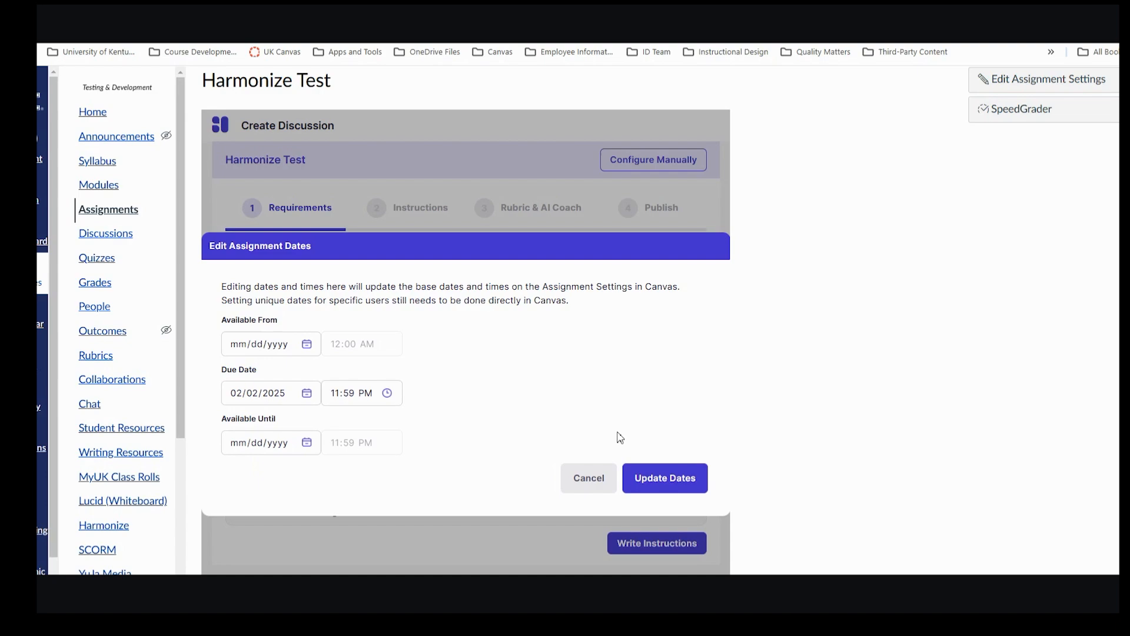
pyautogui.click(665, 479)
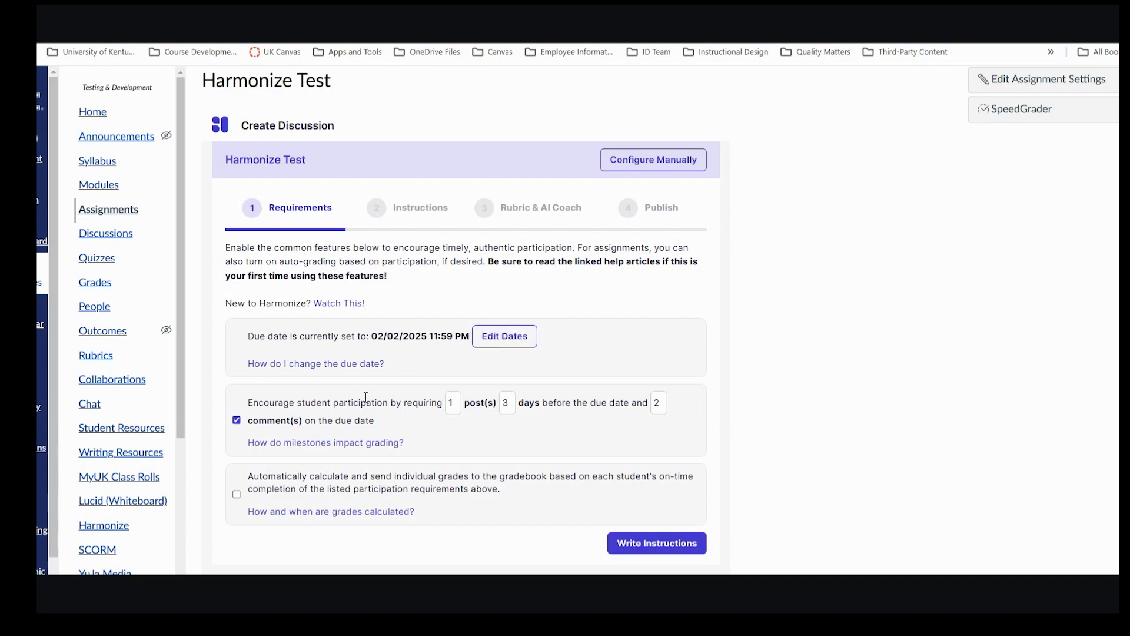
# Proceed to the instructions, choose to write them without AI, and paste the copied "Social Work Practice and Ethical Dilemmas" discussion text.
pyautogui.click(655, 546)
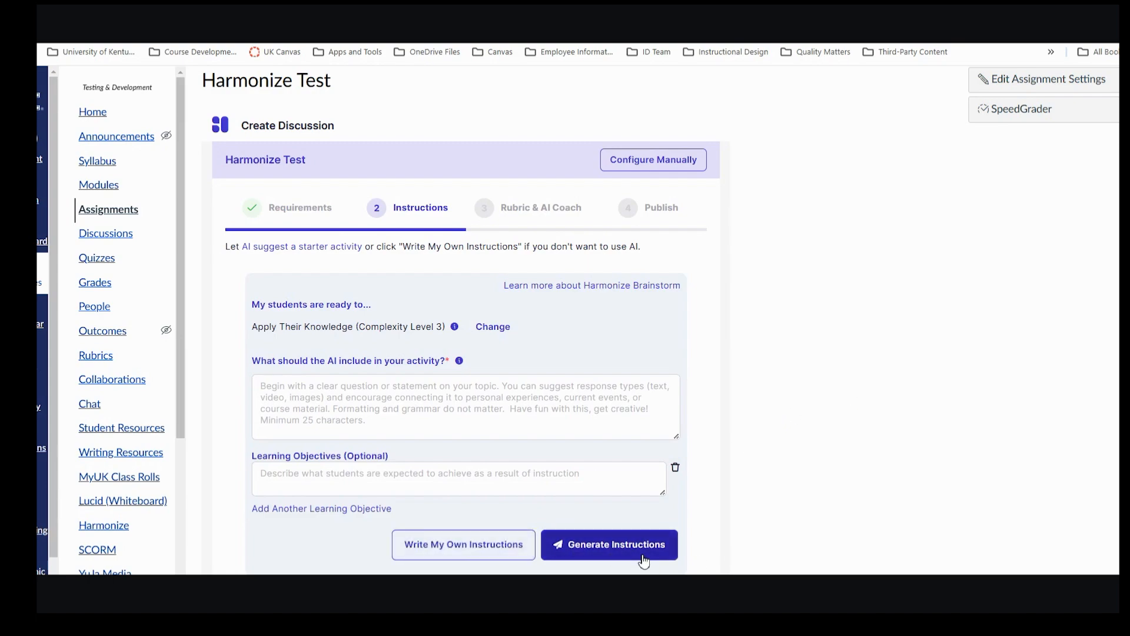
pyautogui.click(488, 556)
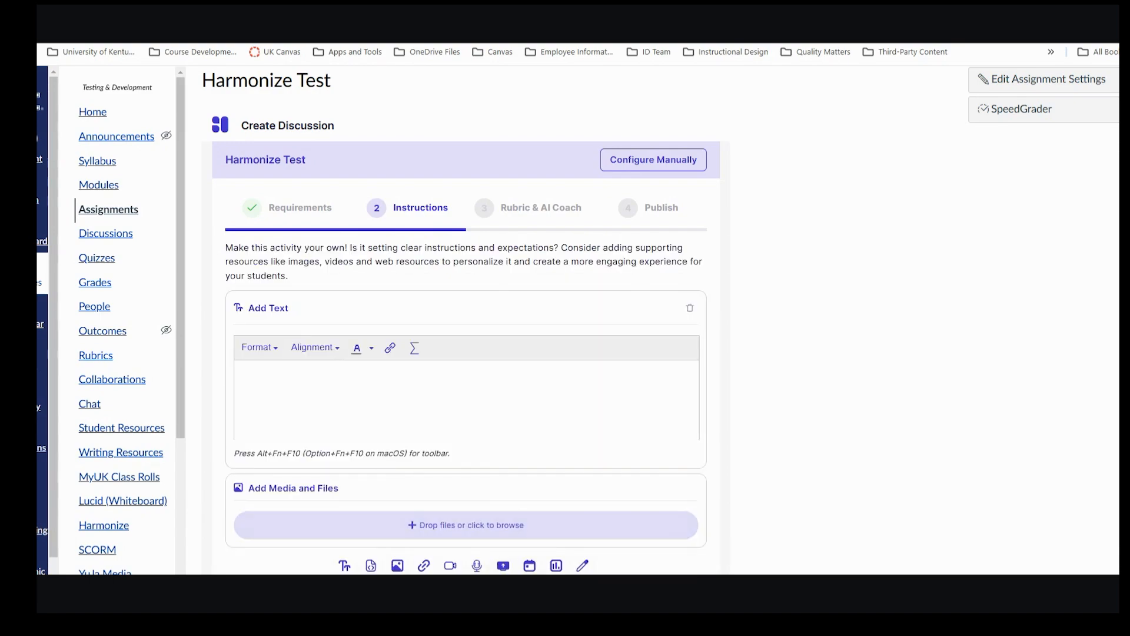
pyautogui.hotkey('ctrl', 'v')
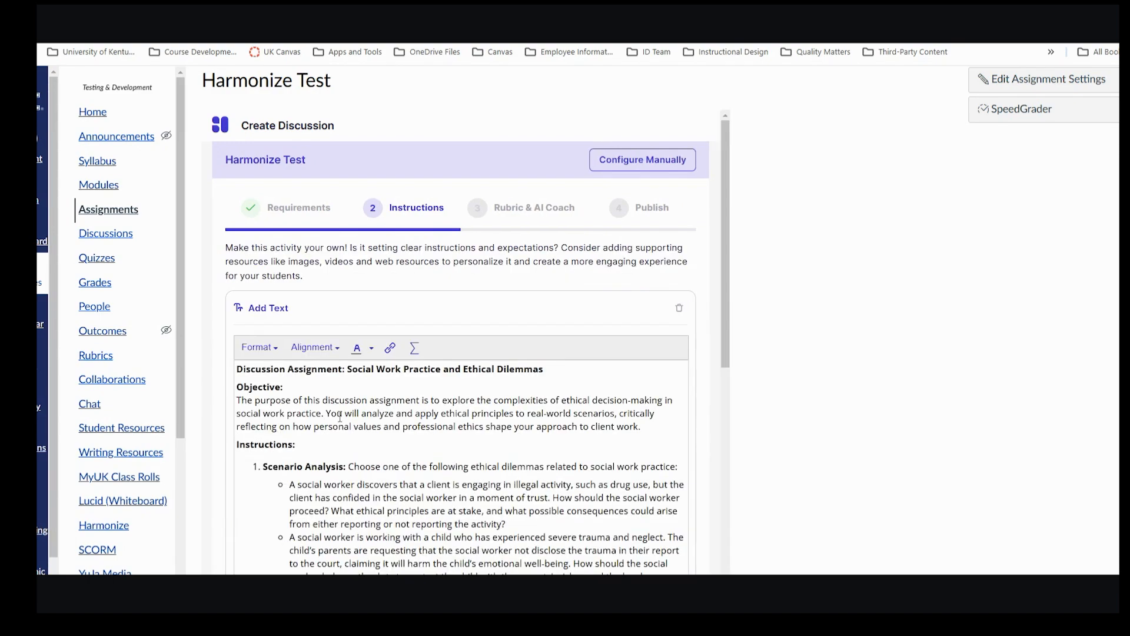
# Review the pasted discussion instructions from objective to deadline, along with the media and rubric setup options below them.
pyautogui.scroll(-5, 553, 425)
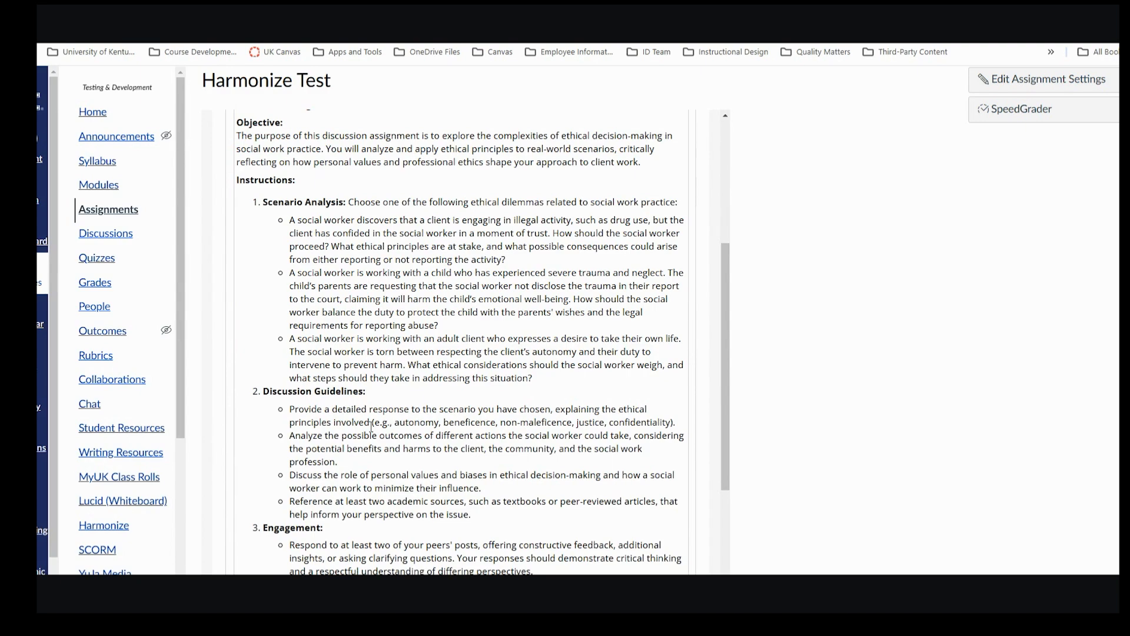
pyautogui.scroll(-5, 393, 363)
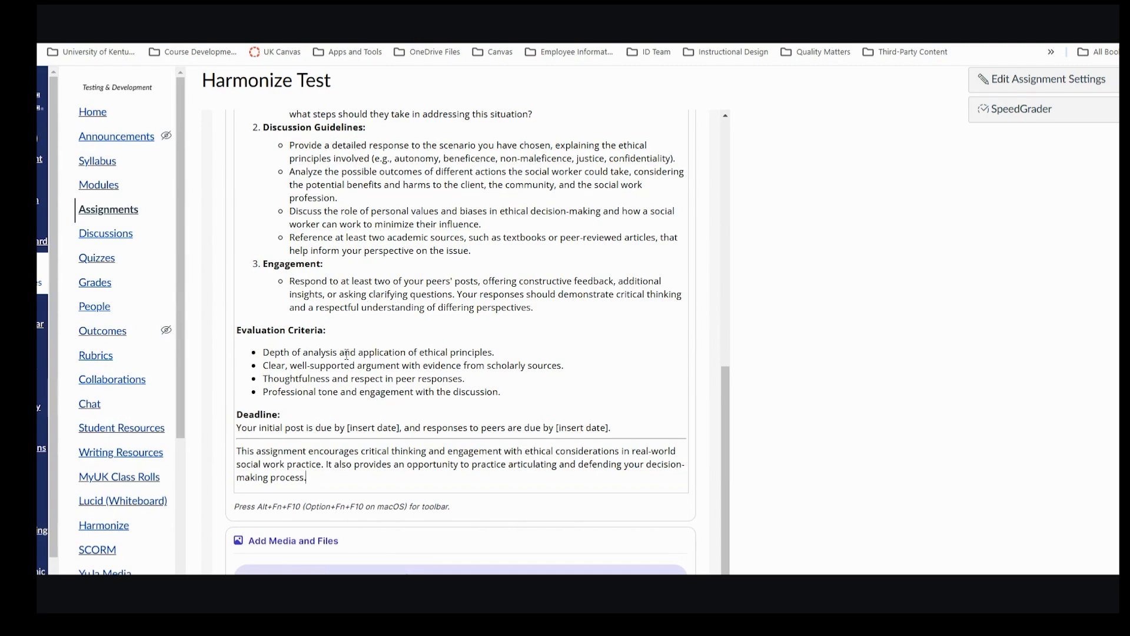
pyautogui.scroll(-1, 373, 373)
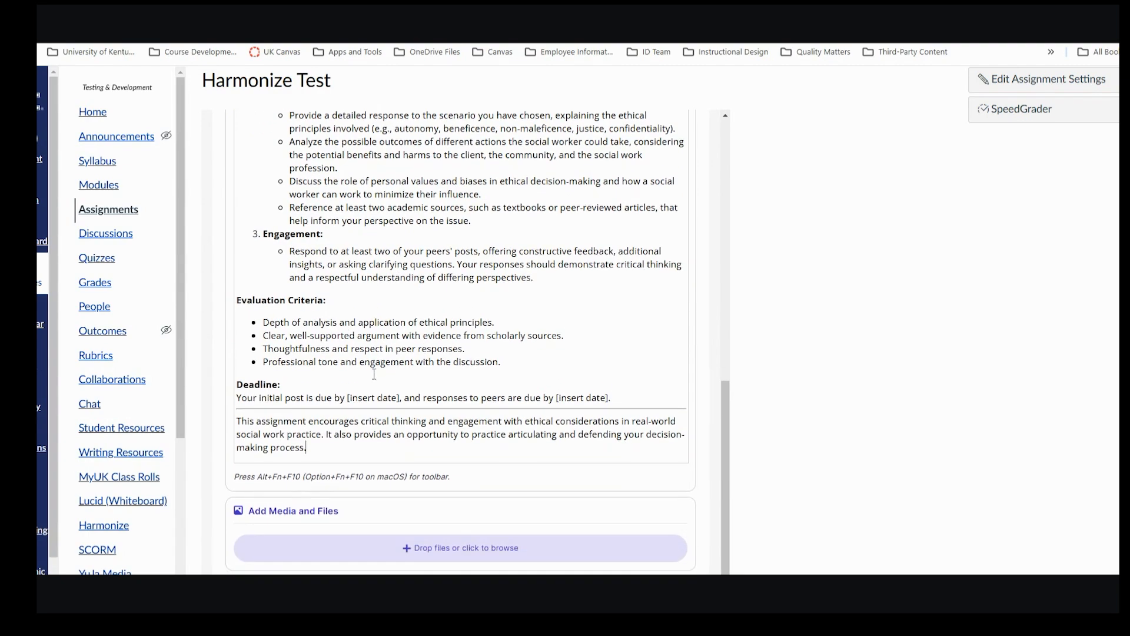
pyautogui.scroll(-2, 374, 373)
pyautogui.scroll(8, 388, 389)
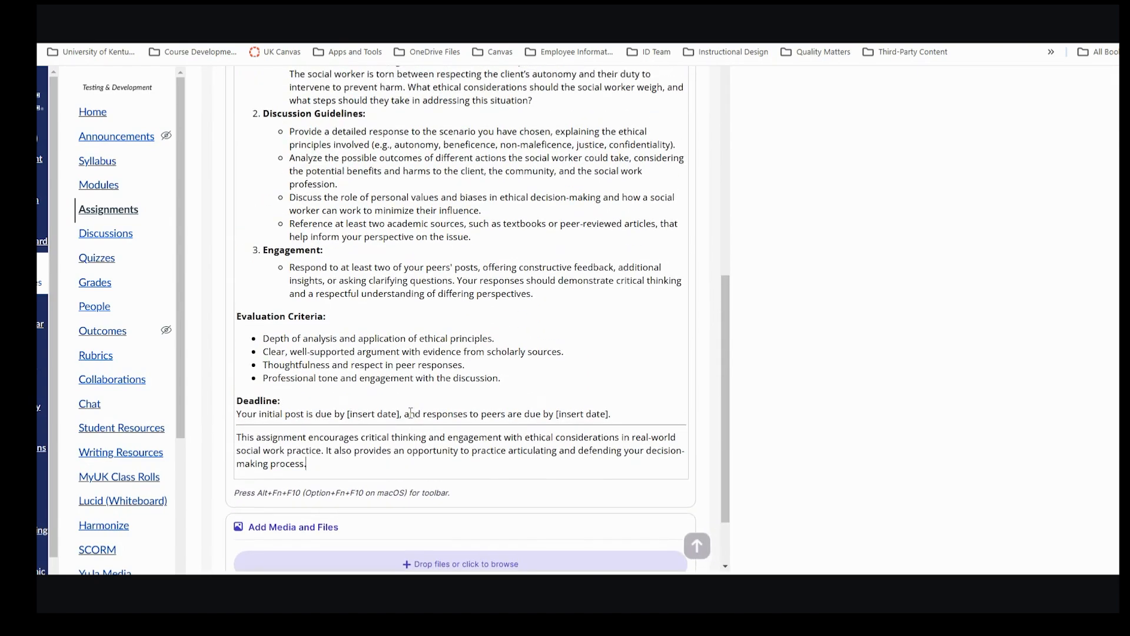
pyautogui.scroll(5, 411, 414)
pyautogui.scroll(-6, 456, 427)
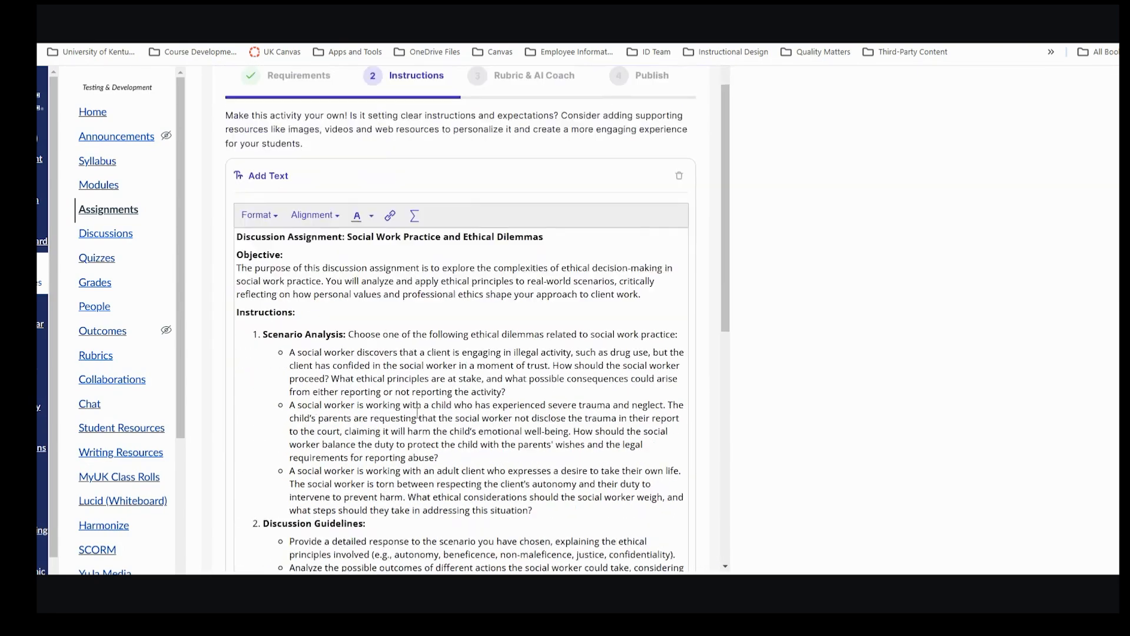
pyautogui.scroll(-4, 457, 427)
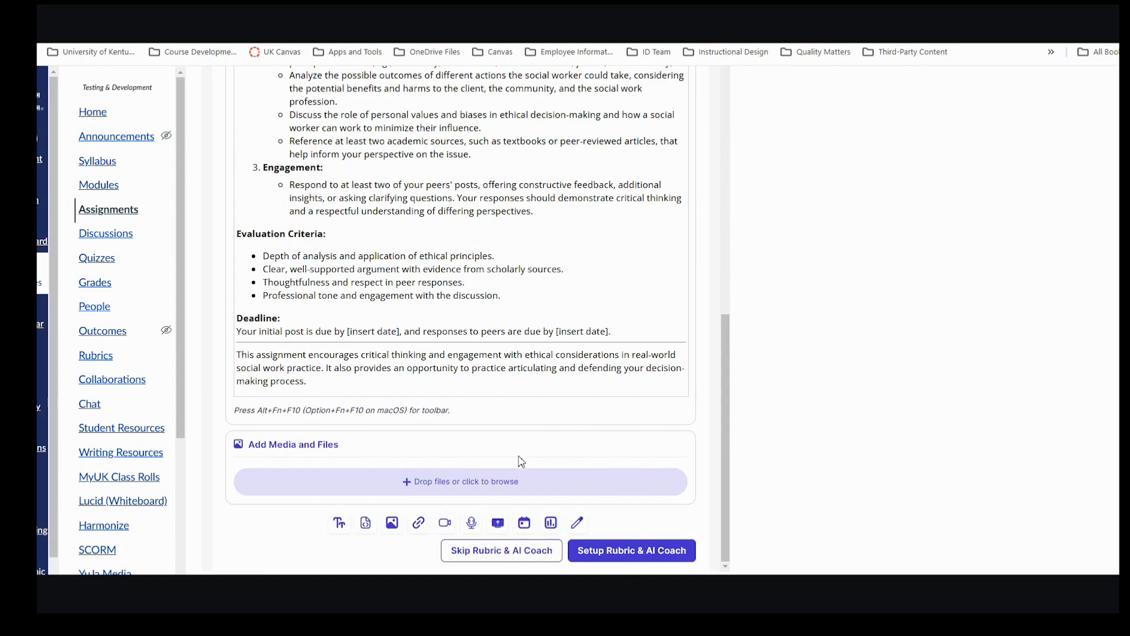
pyautogui.scroll(2, 603, 473)
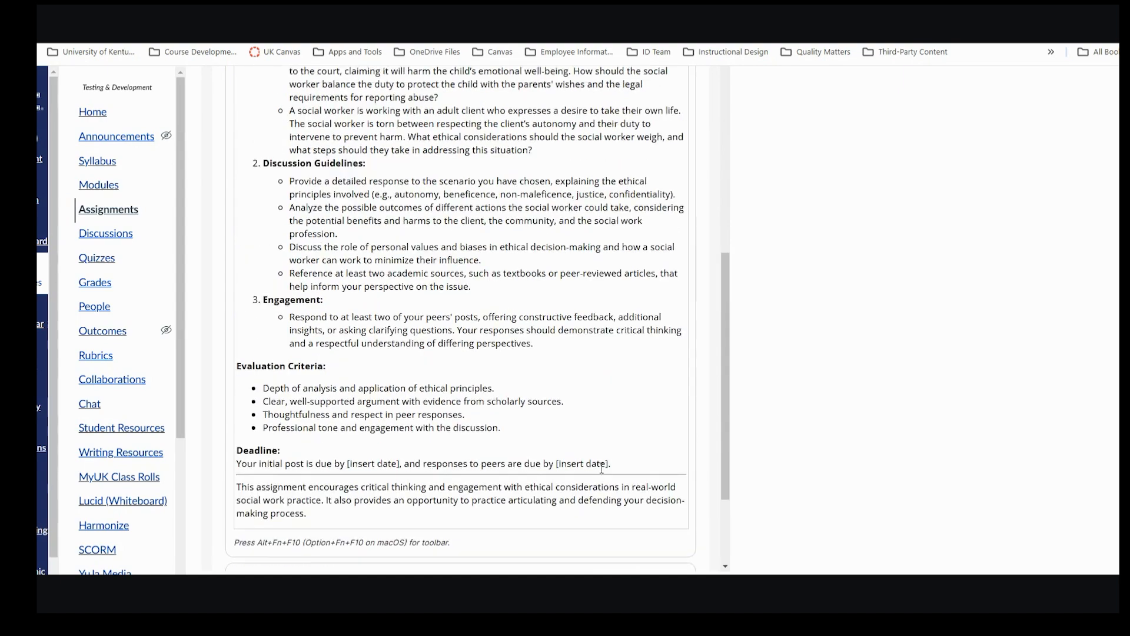
pyautogui.scroll(-3, 527, 542)
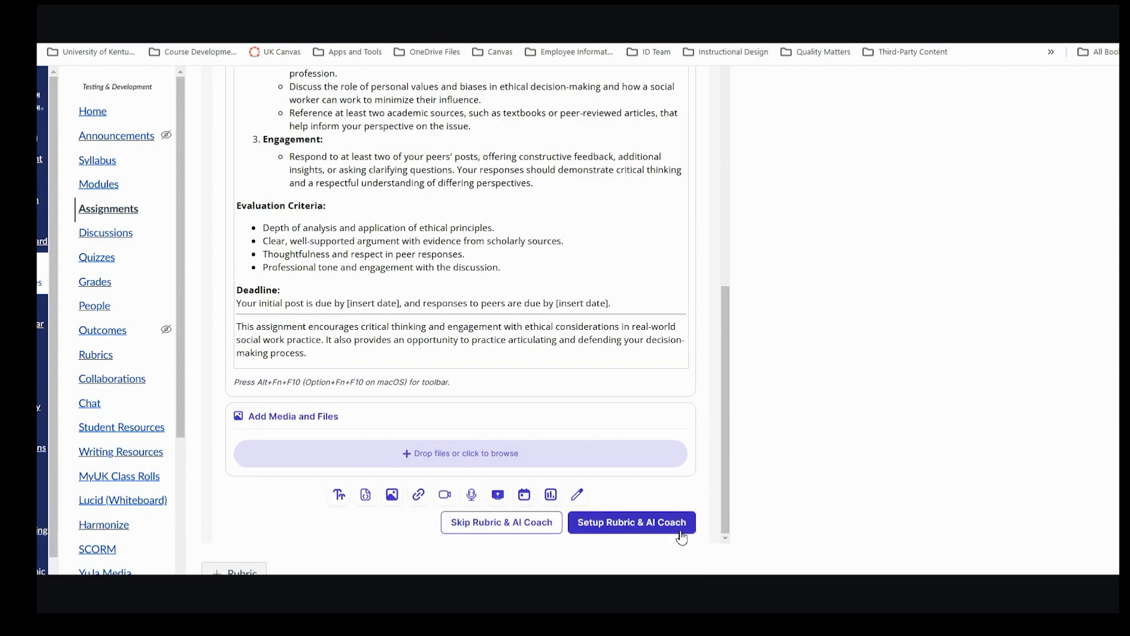
pyautogui.scroll(10, 537, 387)
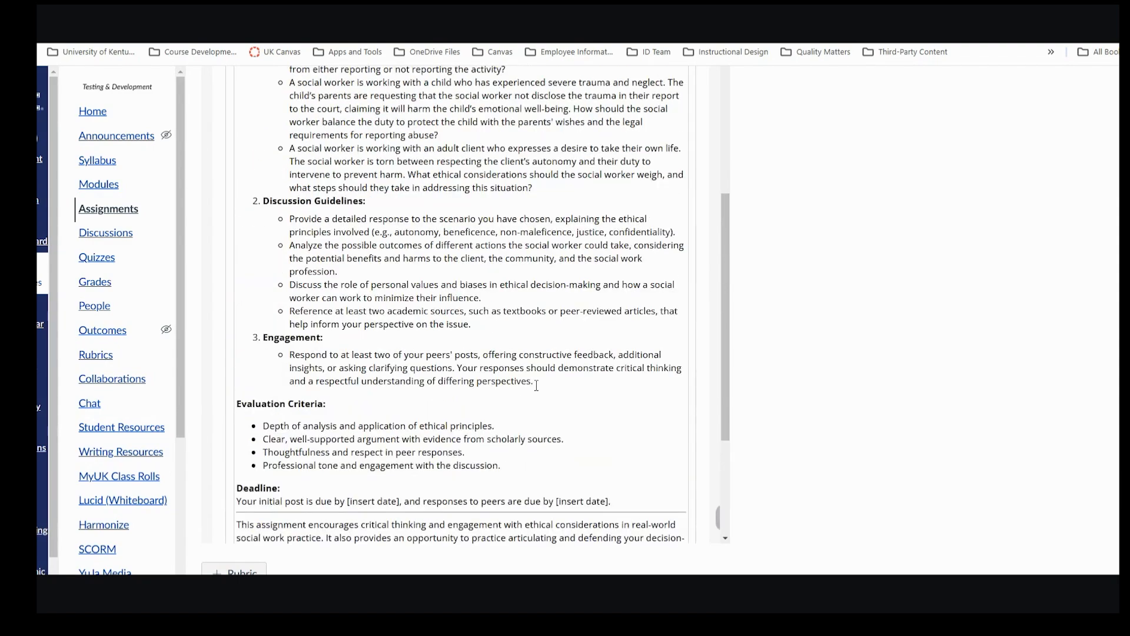
# Skip the rubric and AI coach setup for the discussion and proceed to configuring its additional settings.
pyautogui.scroll(-1, 537, 387)
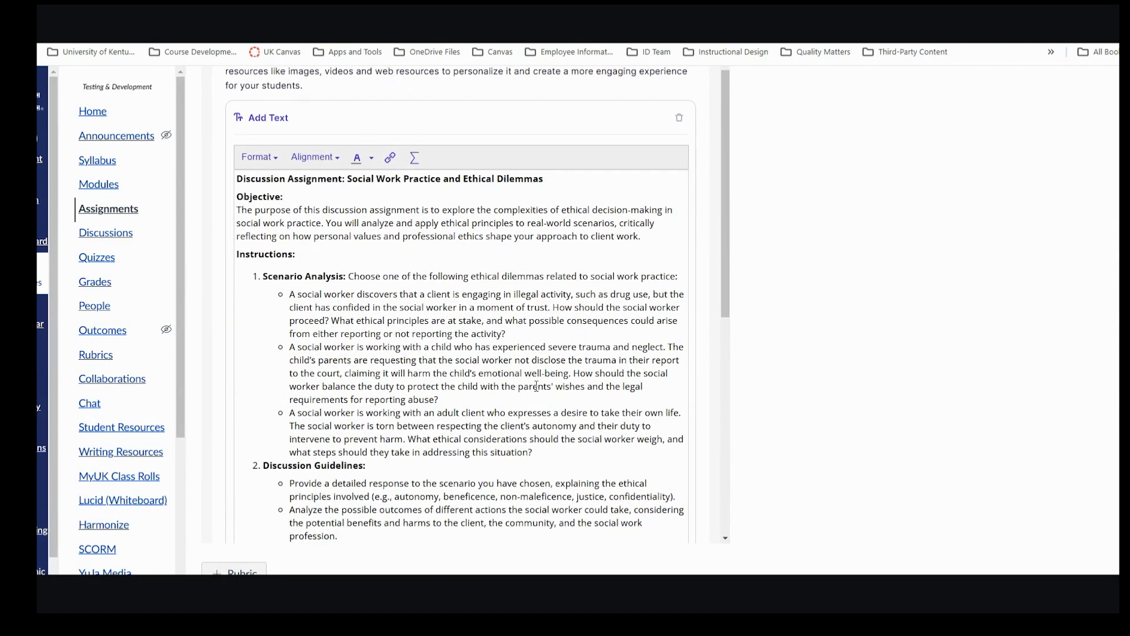
pyautogui.scroll(-7, 537, 387)
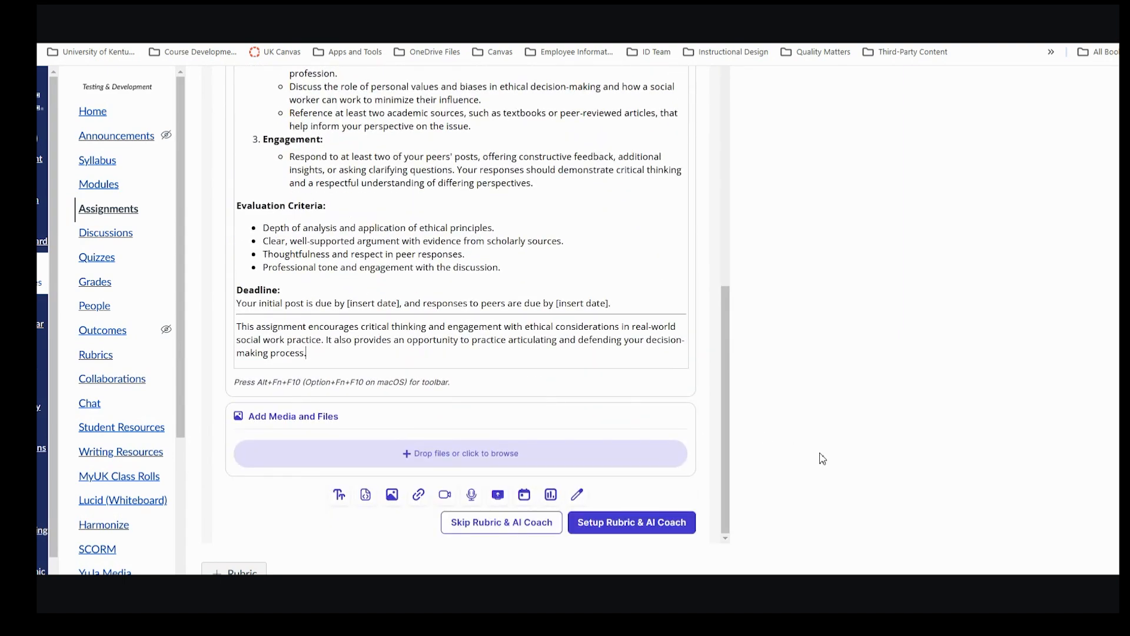
pyautogui.click(491, 524)
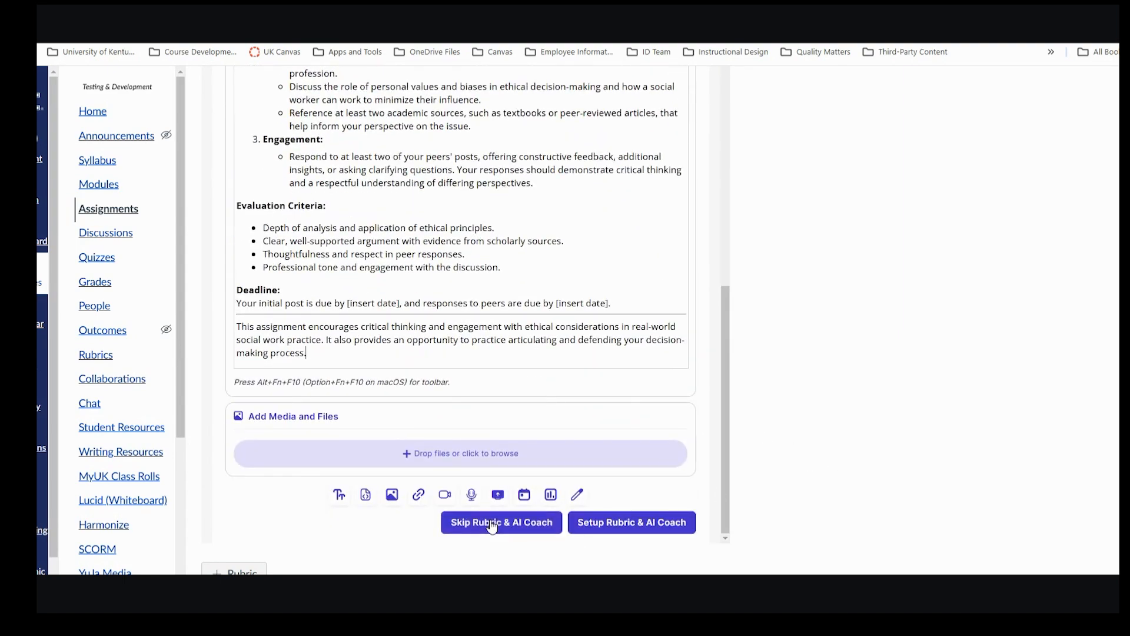
pyautogui.click(492, 524)
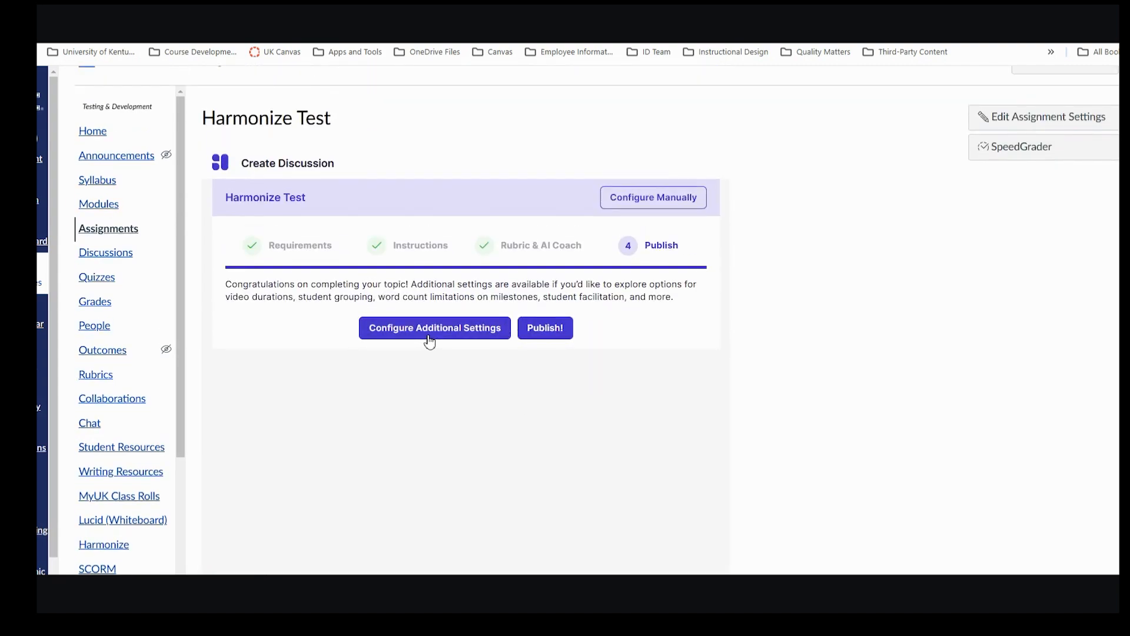
pyautogui.click(428, 328)
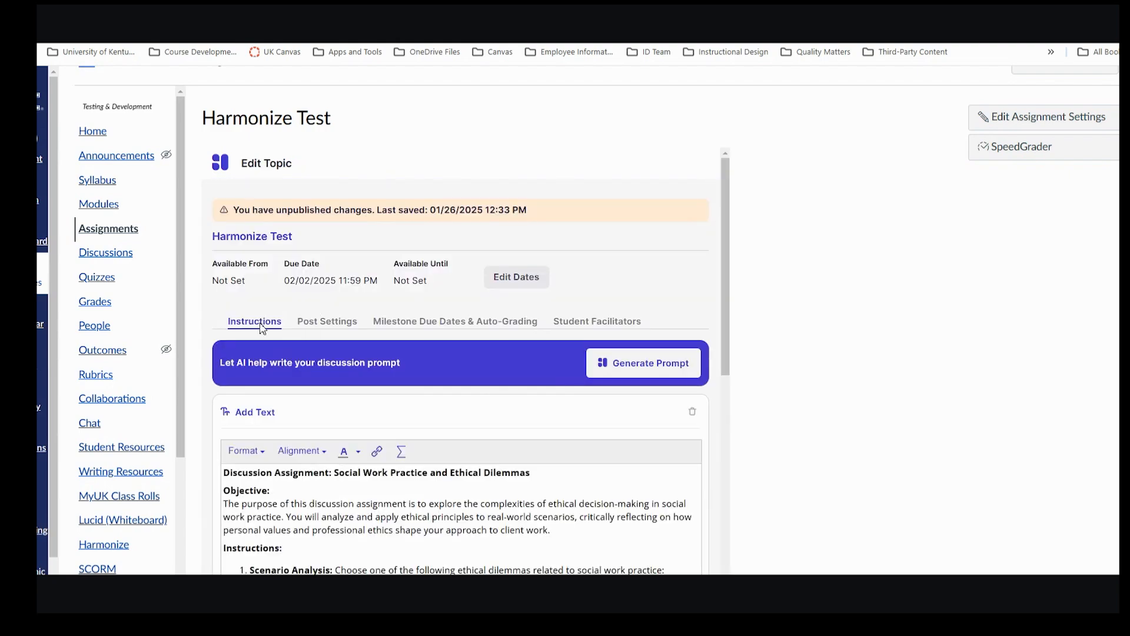
# In the post settings, set the discussion's visibility to Students in Same Sections.
pyautogui.click(327, 323)
pyautogui.scroll(-1, 538, 354)
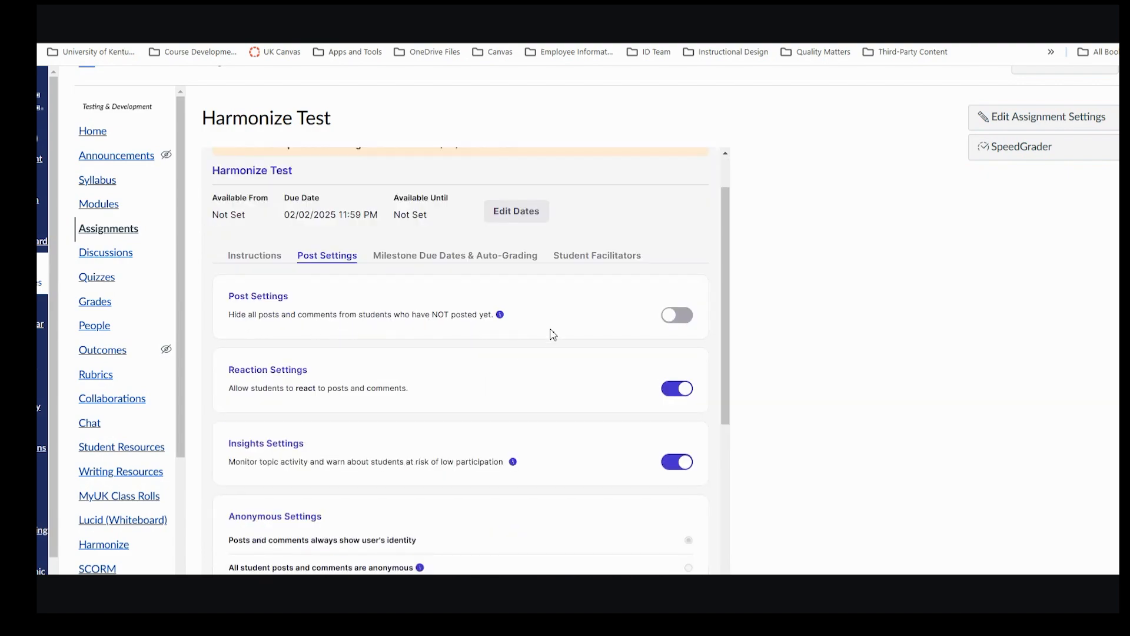
pyautogui.scroll(-2, 589, 353)
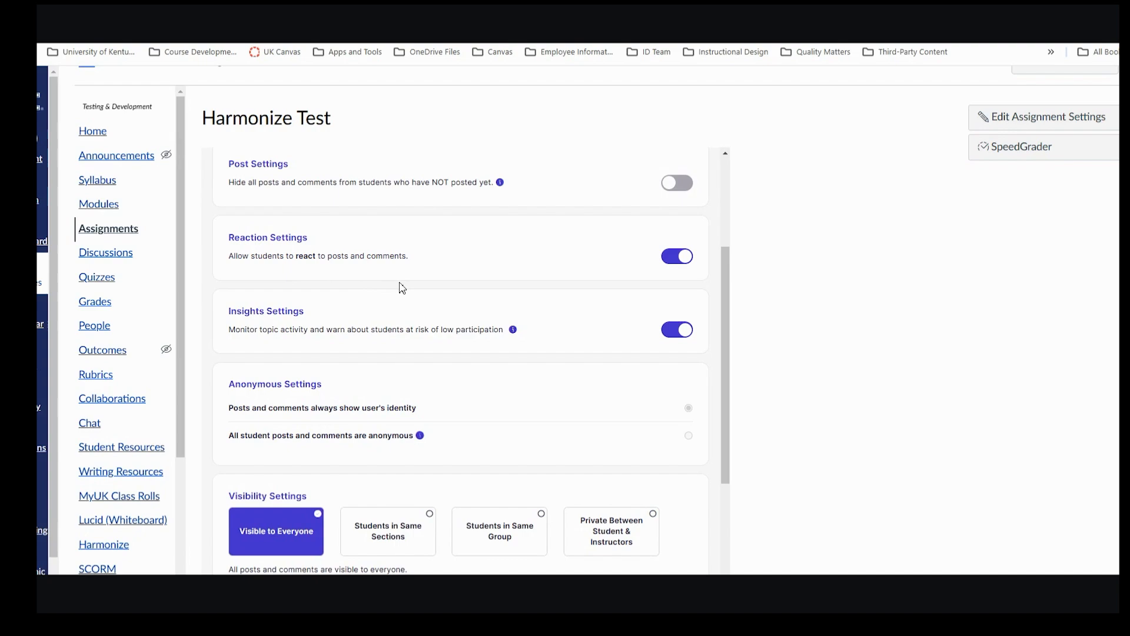
pyautogui.scroll(-2, 399, 288)
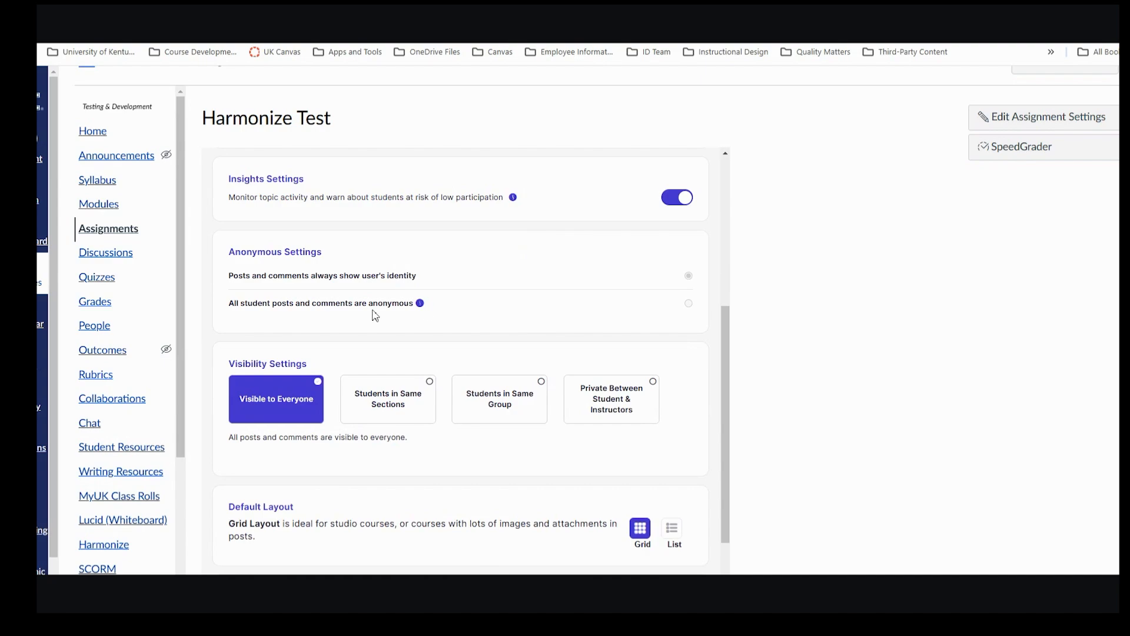
pyautogui.scroll(-1, 579, 312)
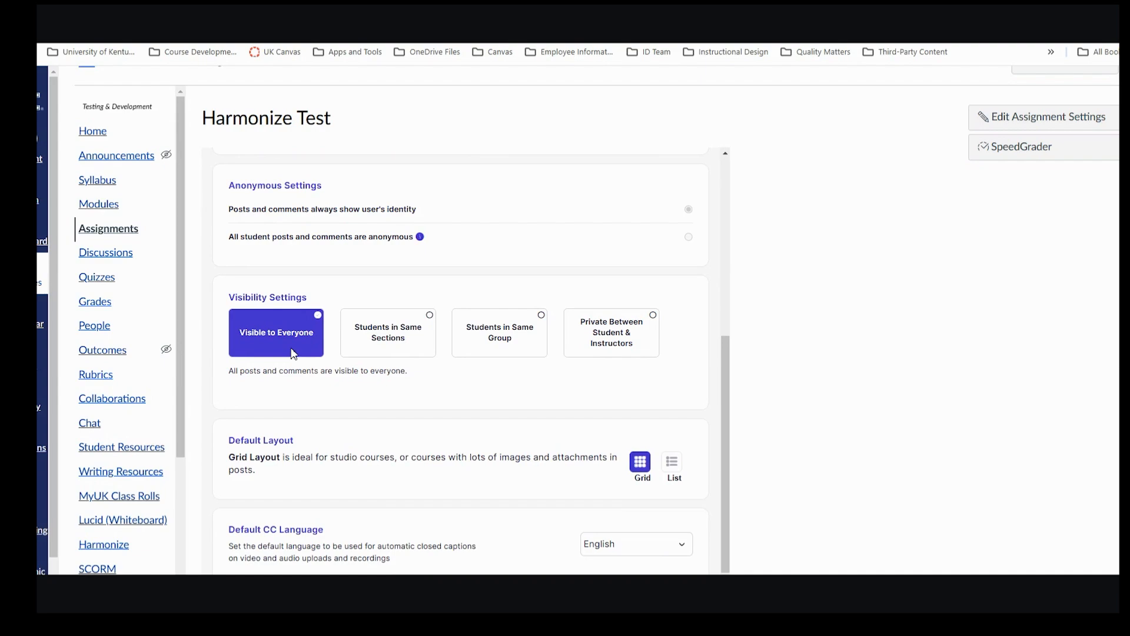
pyautogui.click(376, 341)
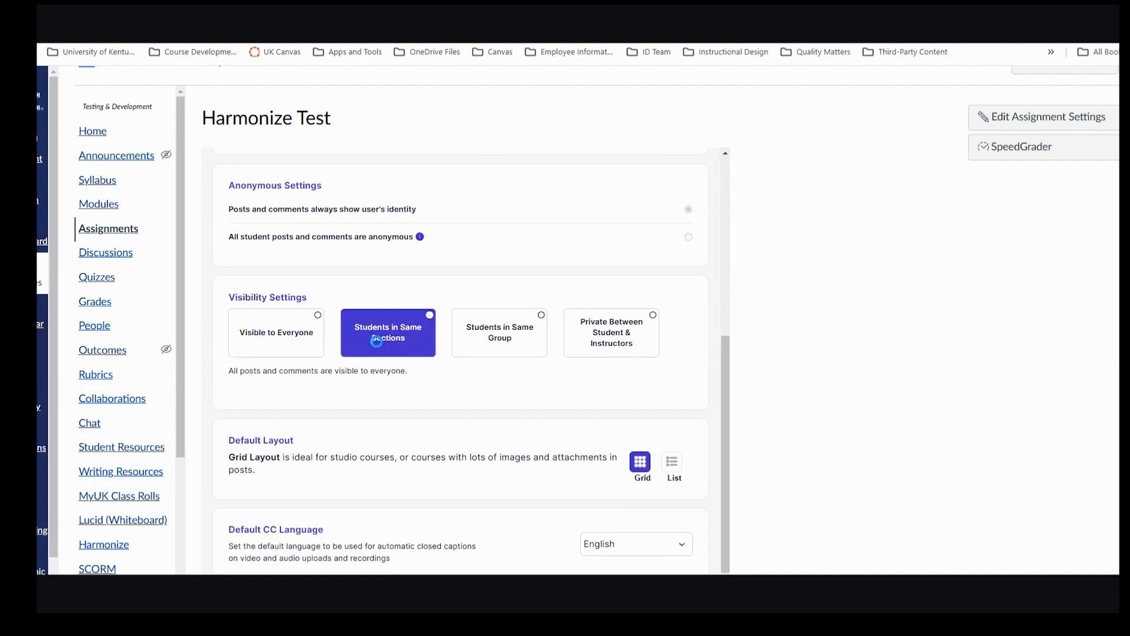
# Try the Students in Same Group visibility, check its group set choices, and return to Students in Same Sections.
pyautogui.click(513, 348)
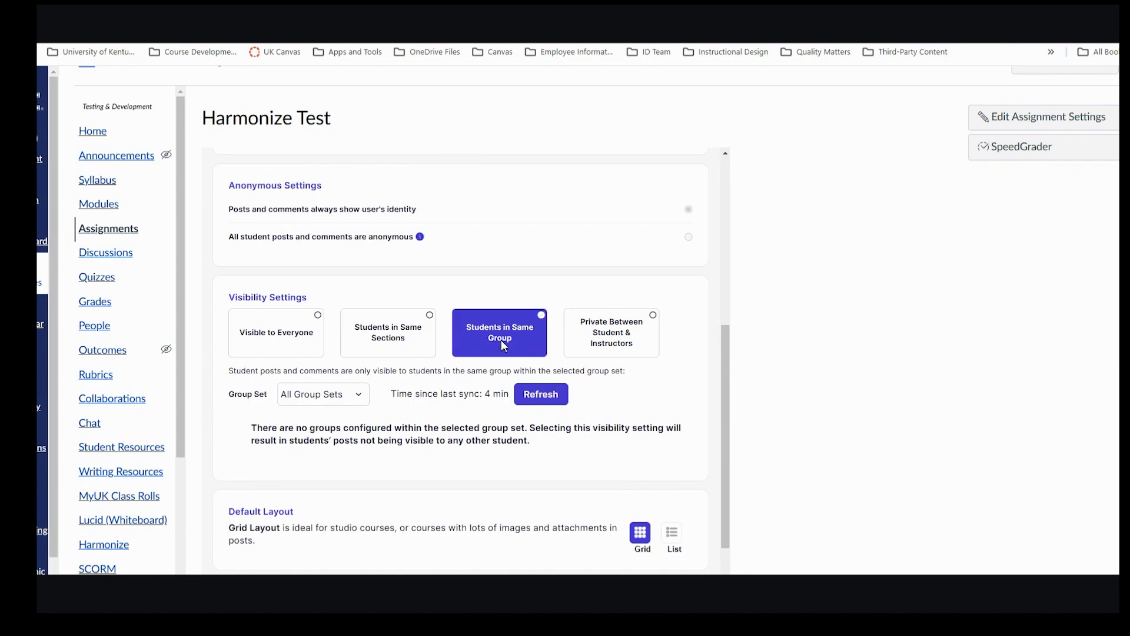
pyautogui.click(361, 401)
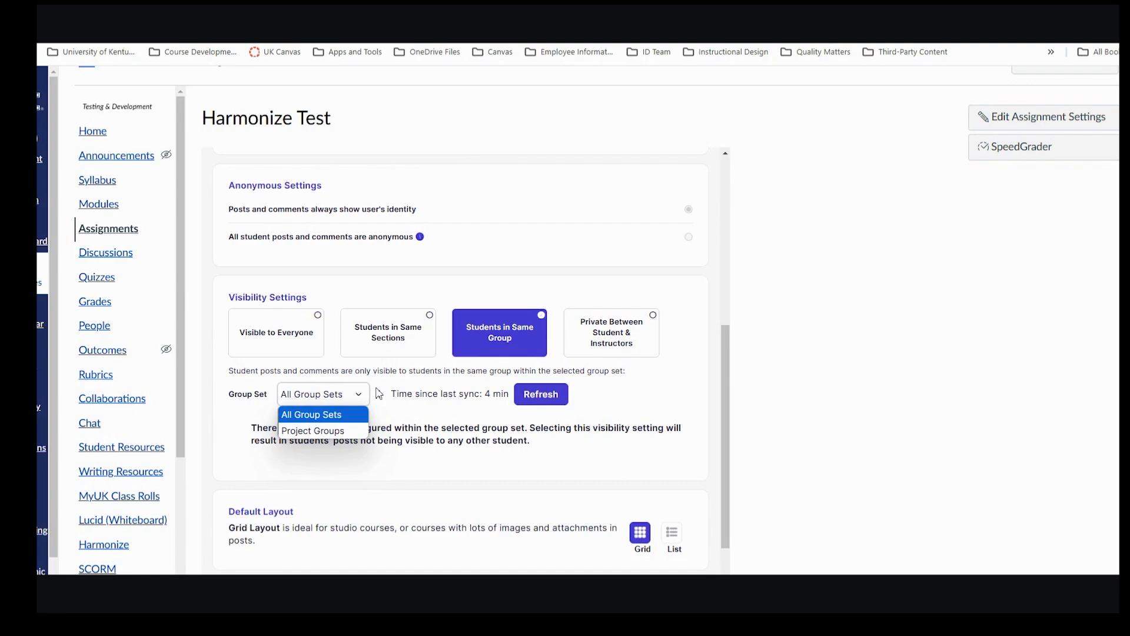
pyautogui.scroll(-2, 378, 393)
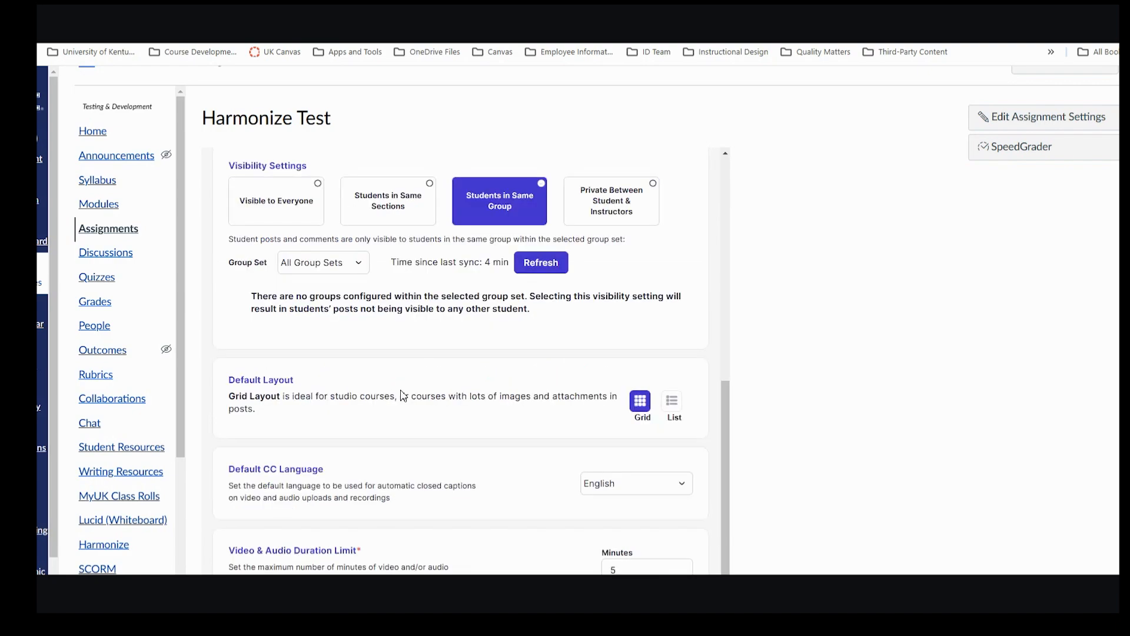
pyautogui.click(386, 206)
pyautogui.scroll(-3, 460, 436)
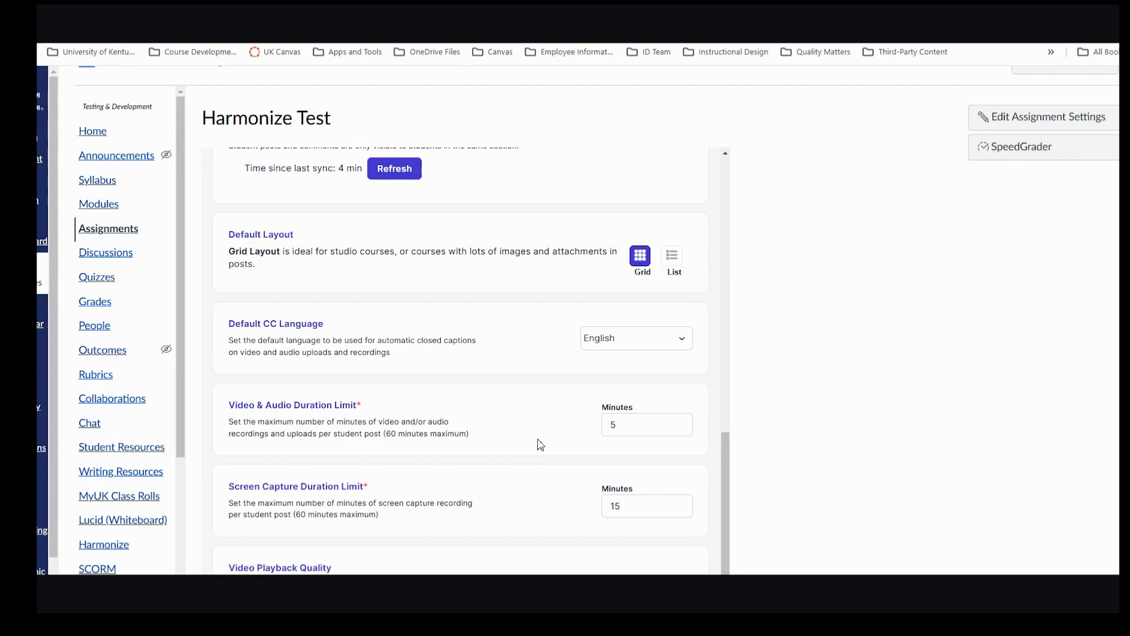
# In the milestone and auto-grading settings, set the minimum word count for posts to 200.
pyautogui.scroll(10, 541, 444)
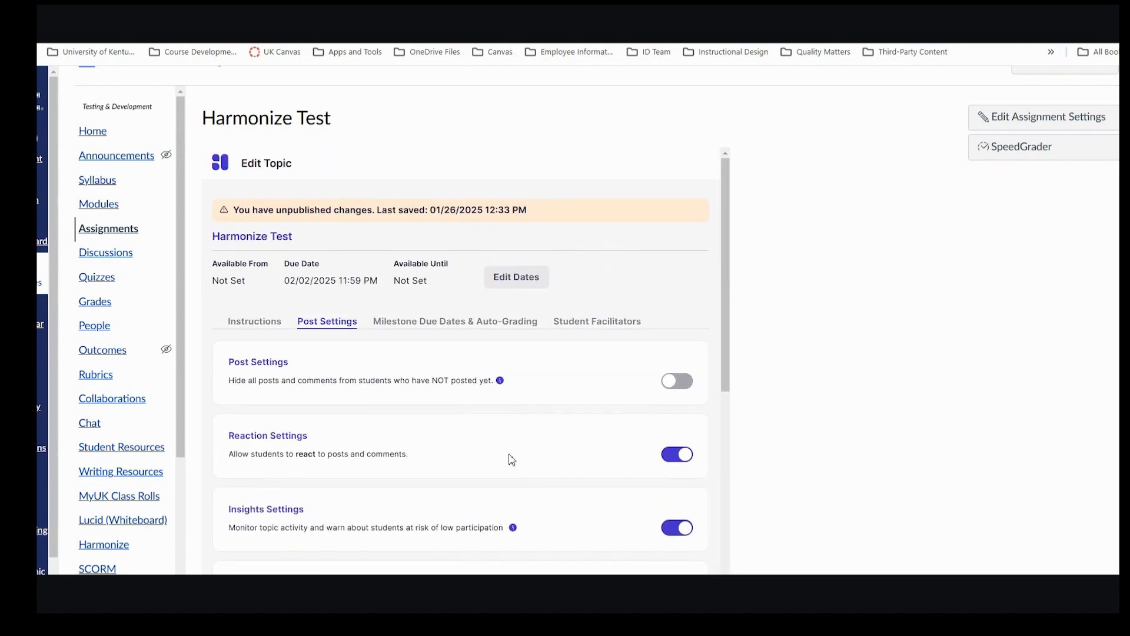
pyautogui.click(465, 332)
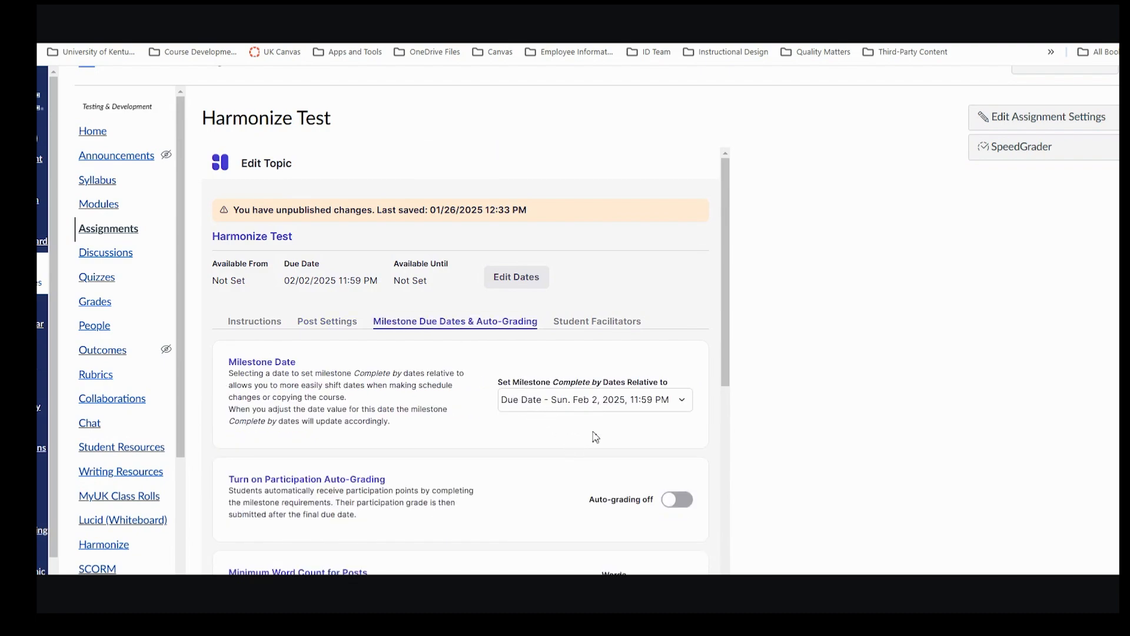
pyautogui.scroll(-3, 592, 440)
pyautogui.scroll(-2, 592, 441)
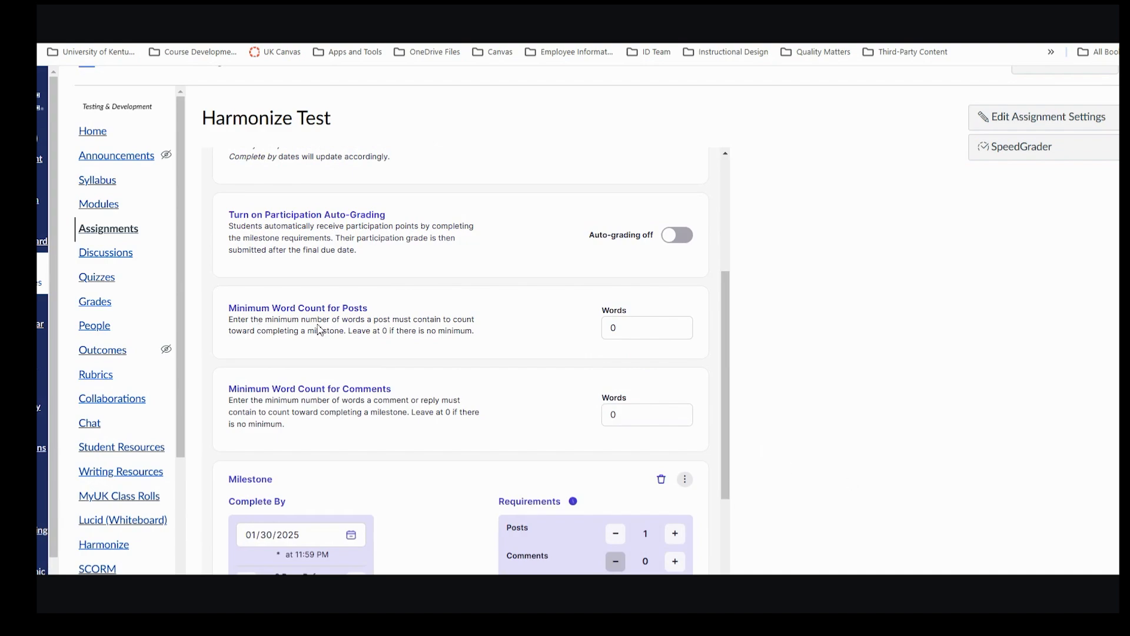
pyautogui.moveTo(622, 328); pyautogui.dragTo(583, 330)
pyautogui.write('200')
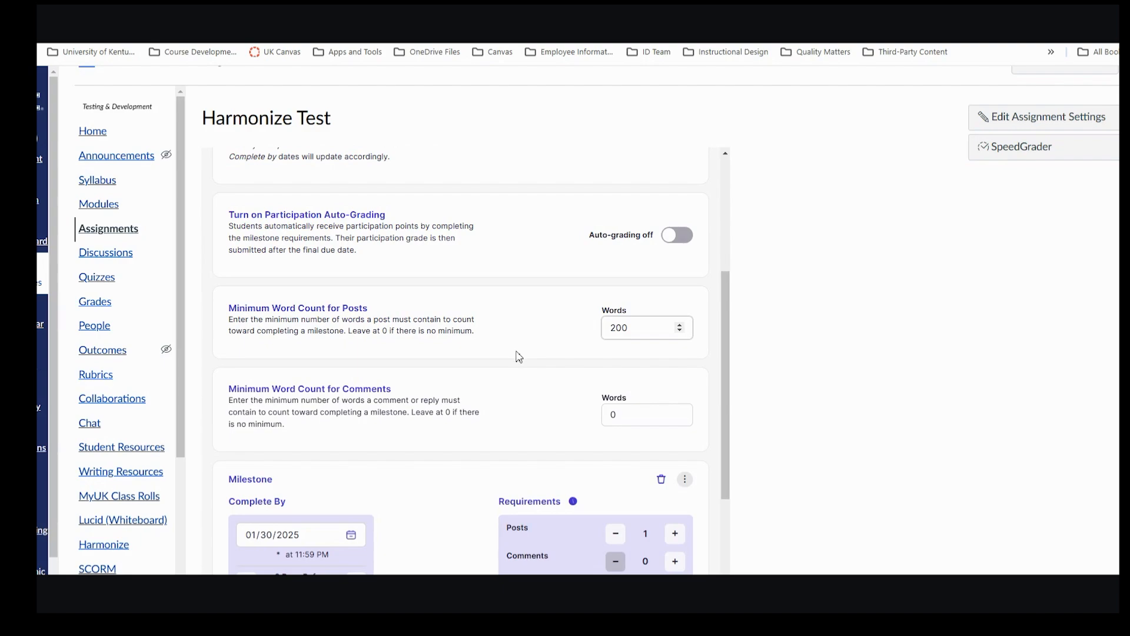
# Review the auto-grading option, comment word count, both milestones' completion dates and requirements, and the total requirements.
pyautogui.scroll(1, 682, 387)
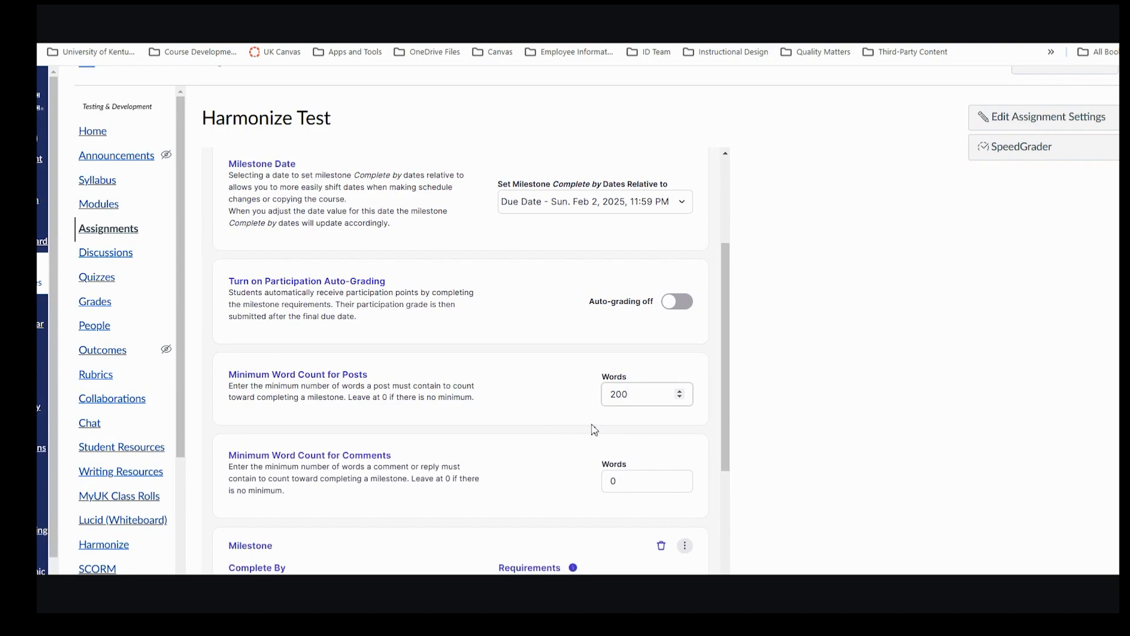
pyautogui.scroll(-1, 565, 406)
pyautogui.scroll(-2, 566, 408)
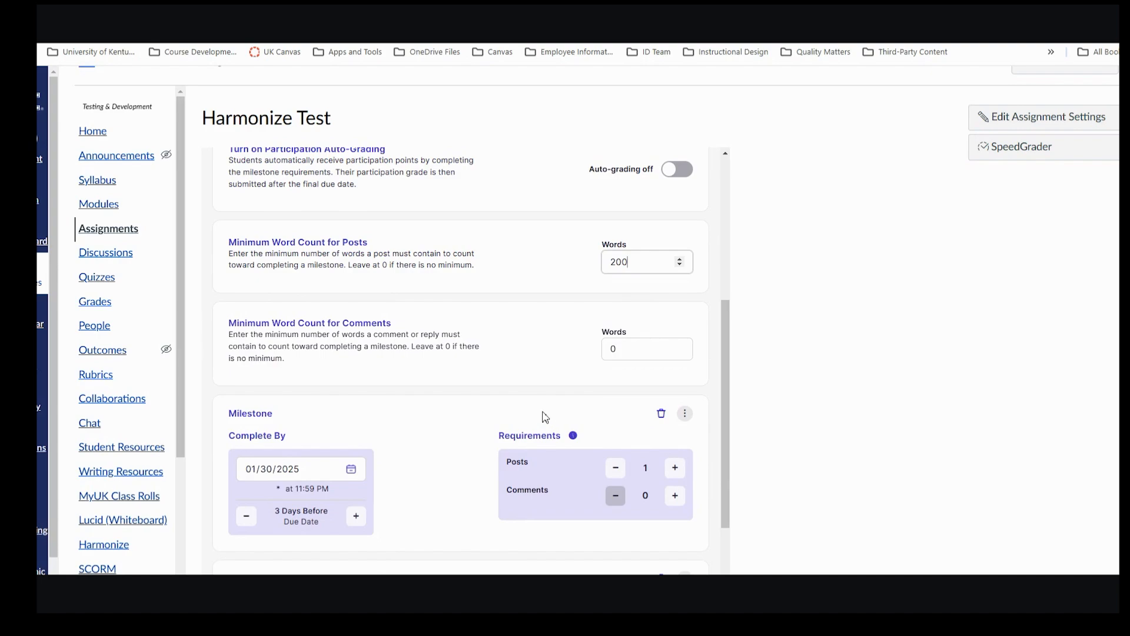
pyautogui.scroll(2, 539, 418)
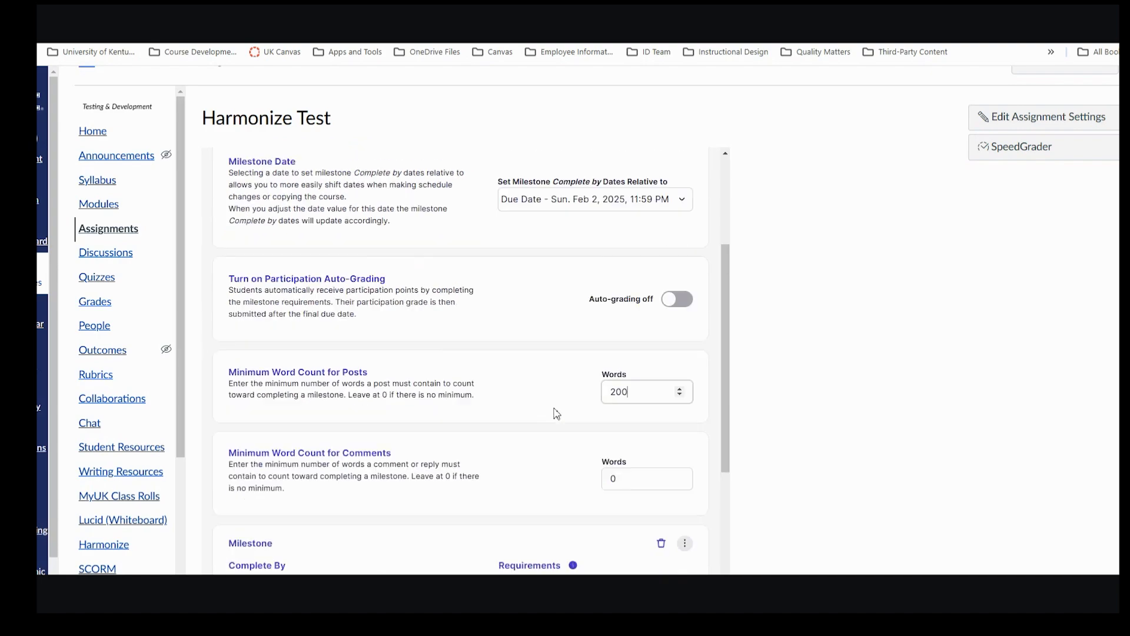
pyautogui.scroll(-5, 459, 394)
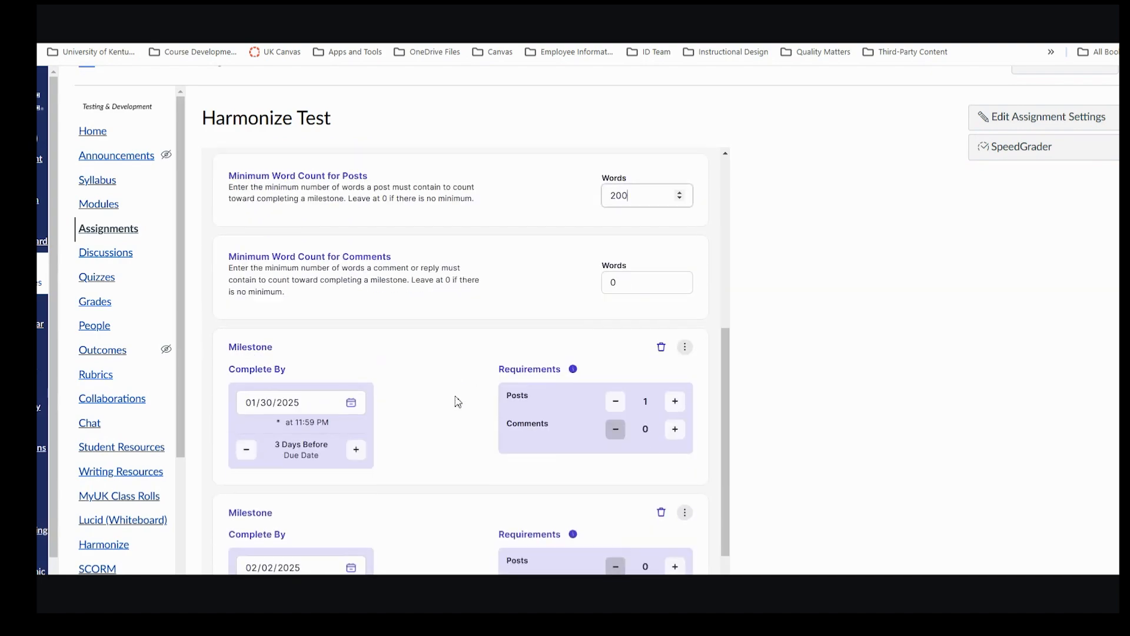
pyautogui.scroll(1, 459, 402)
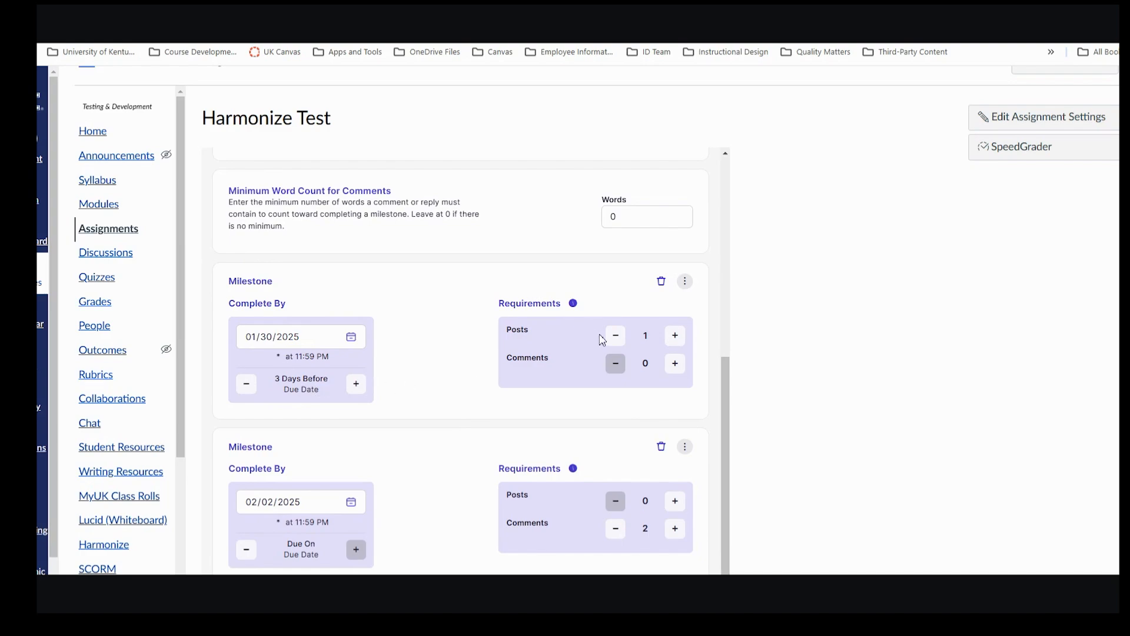
pyautogui.scroll(-3, 431, 377)
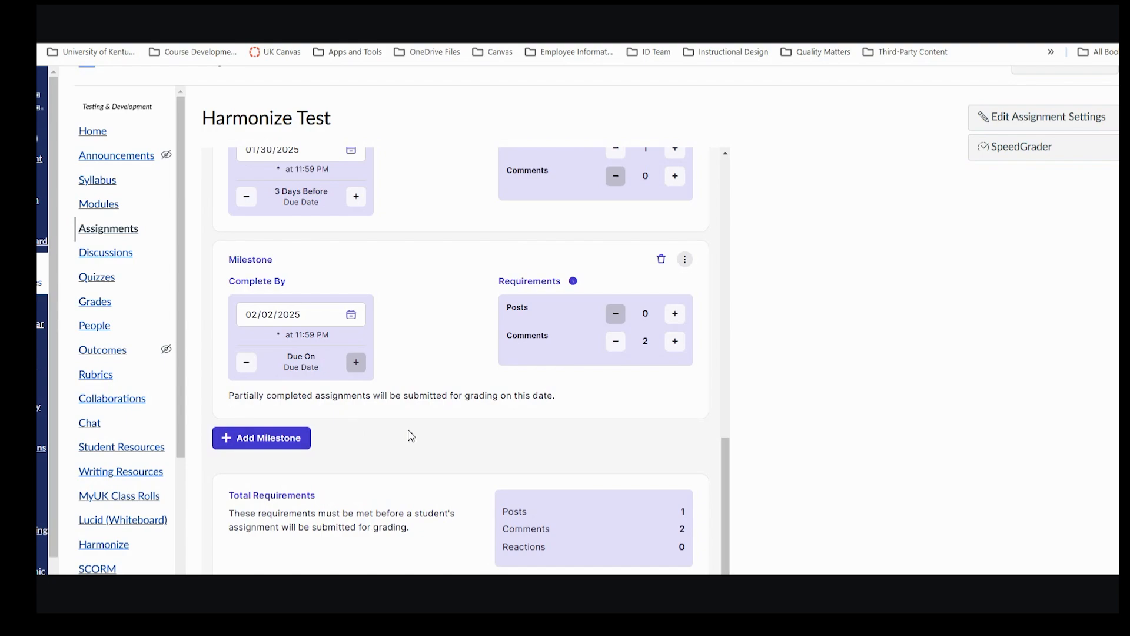
pyautogui.scroll(5, 411, 436)
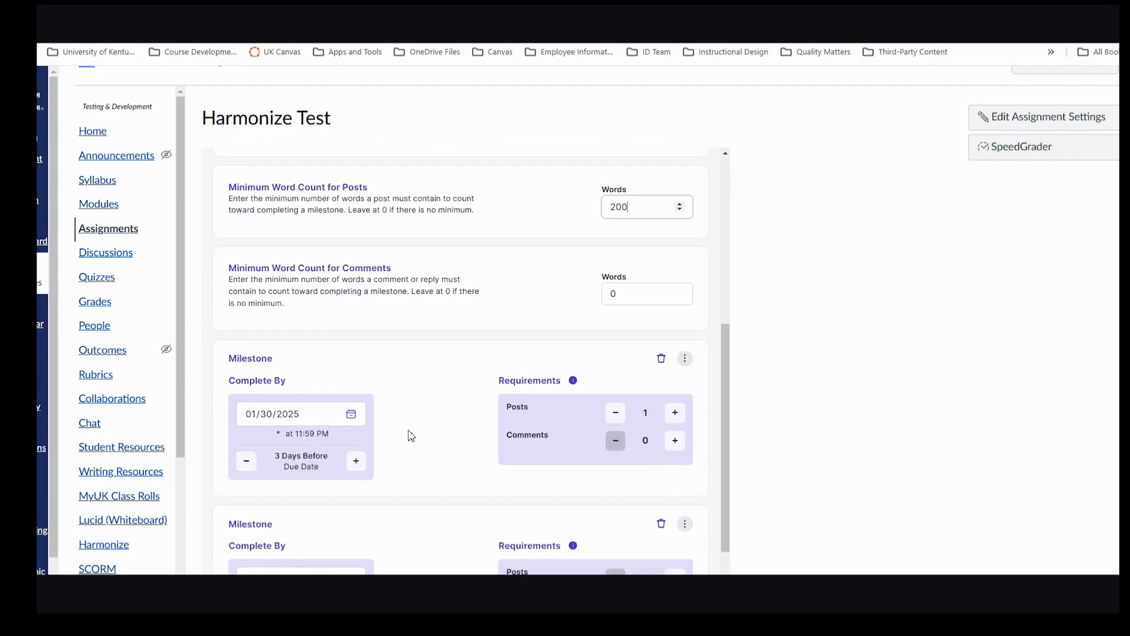
pyautogui.scroll(6, 636, 356)
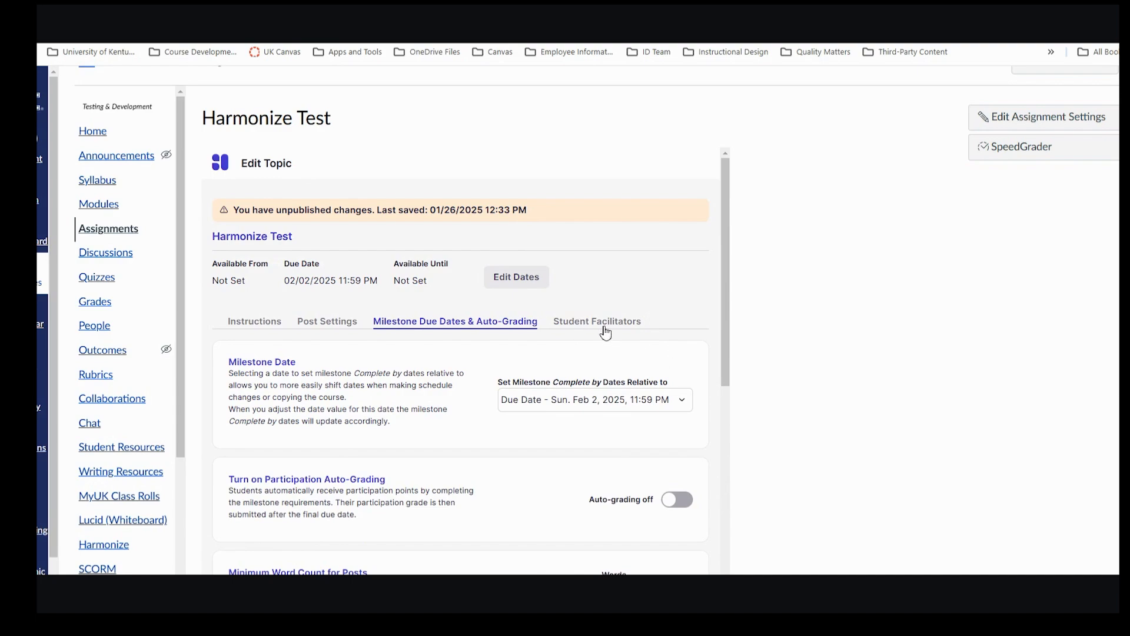
# Publish the Harmonize Test discussion with its configured settings.
pyautogui.scroll(-6, 618, 338)
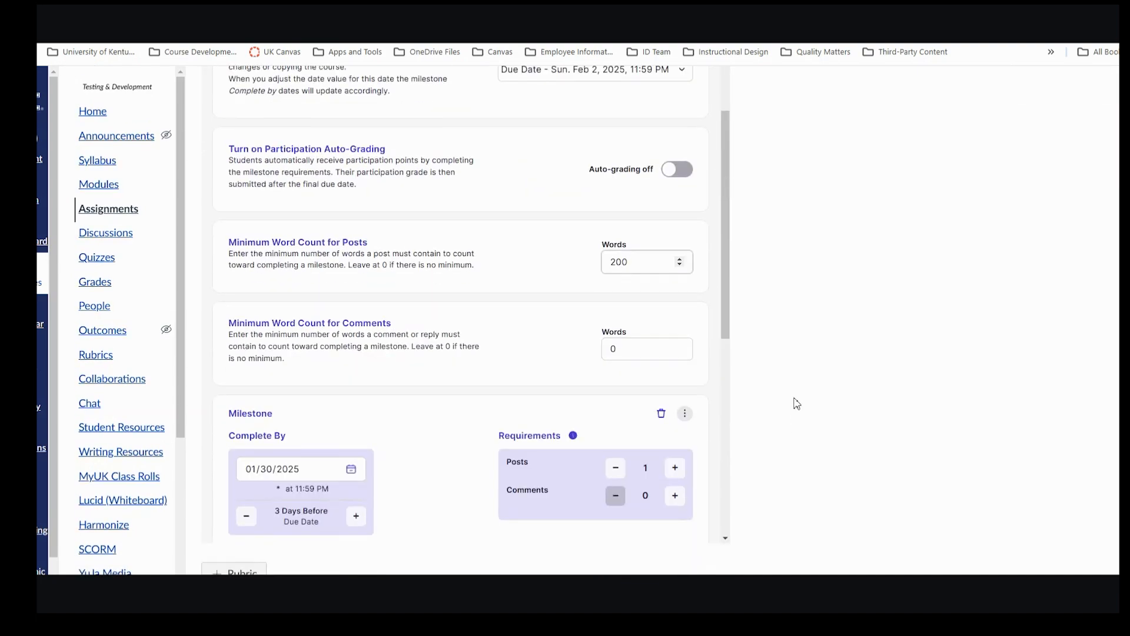
pyautogui.moveTo(729, 336); pyautogui.dragTo(735, 559)
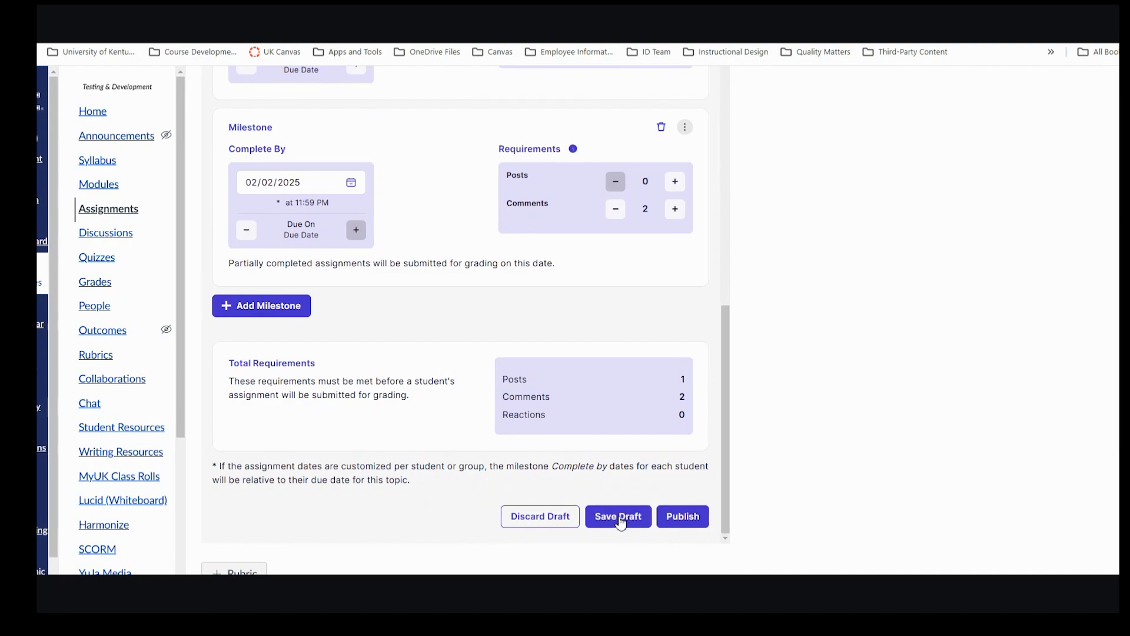
pyautogui.click(684, 518)
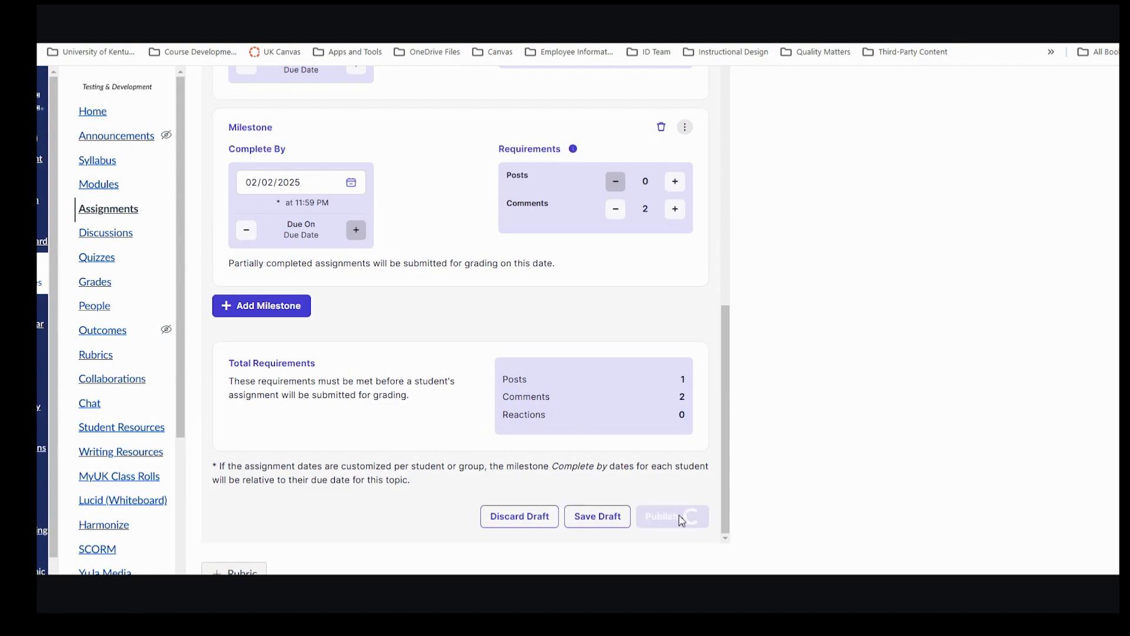
# View the published Harmonize Test assignment as a student and check its requirements and instructions.
pyautogui.scroll(5, 688, 425)
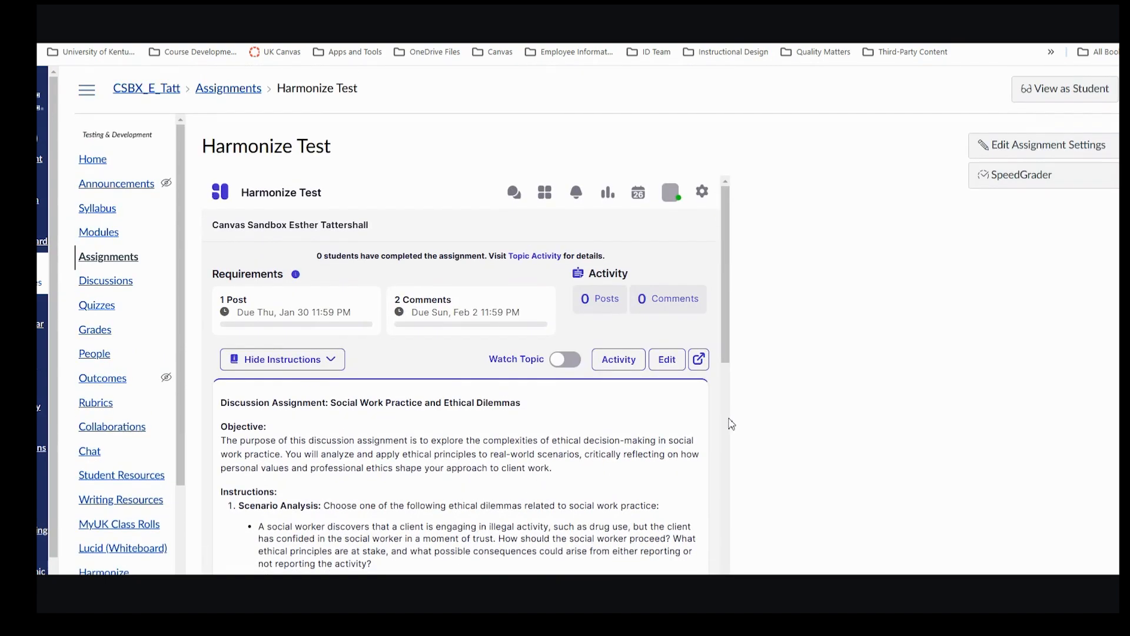
pyautogui.click(1034, 91)
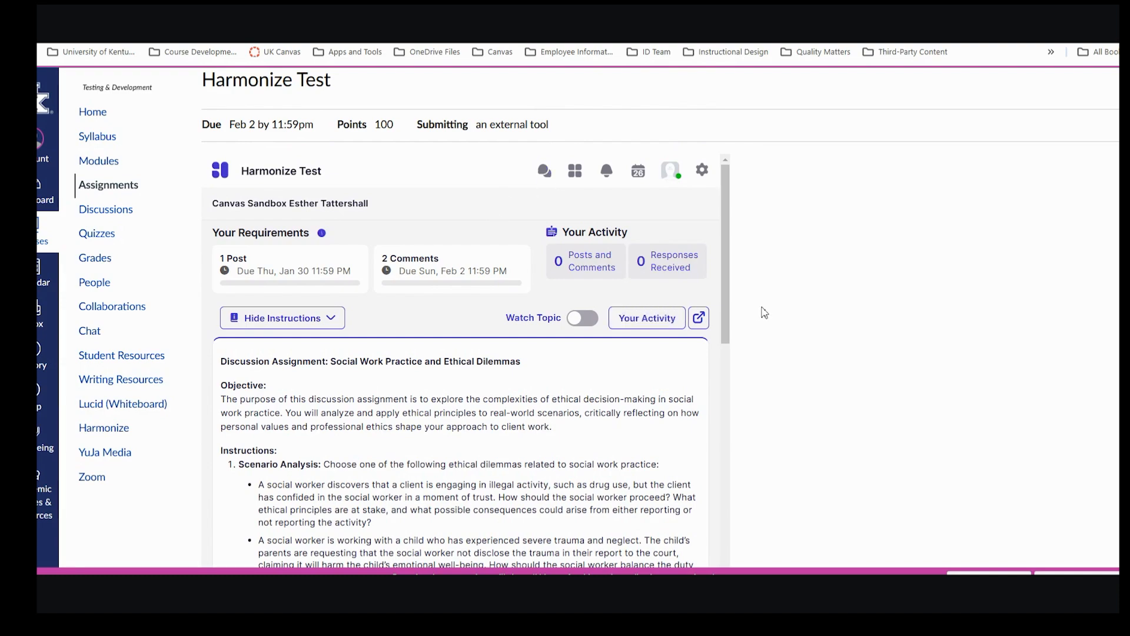
pyautogui.scroll(-2, 764, 312)
pyautogui.scroll(3, 763, 314)
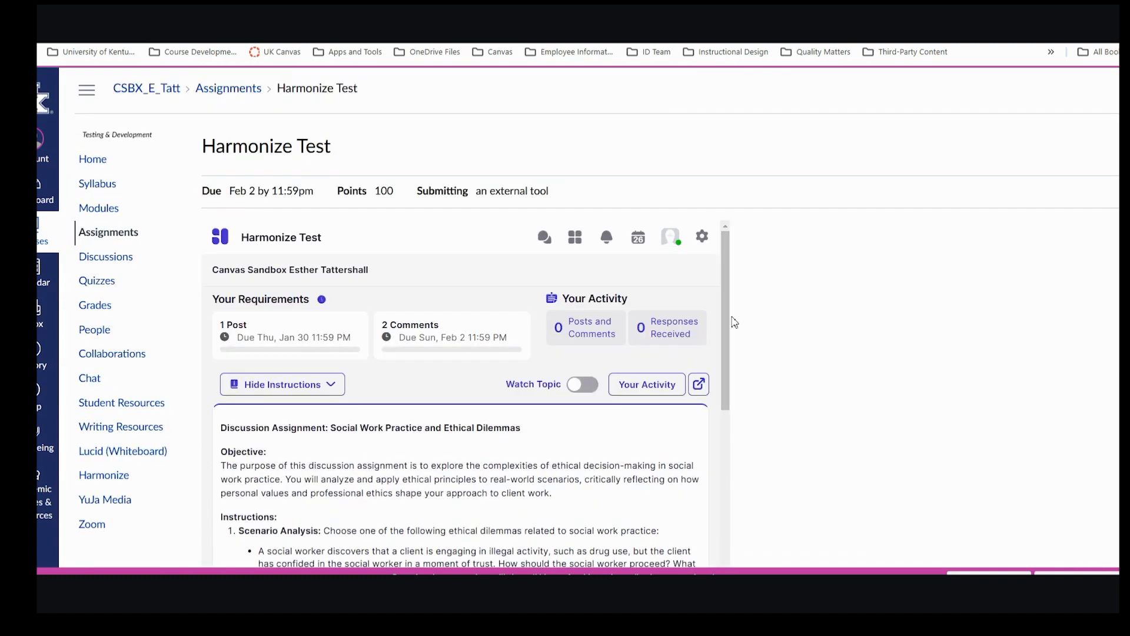